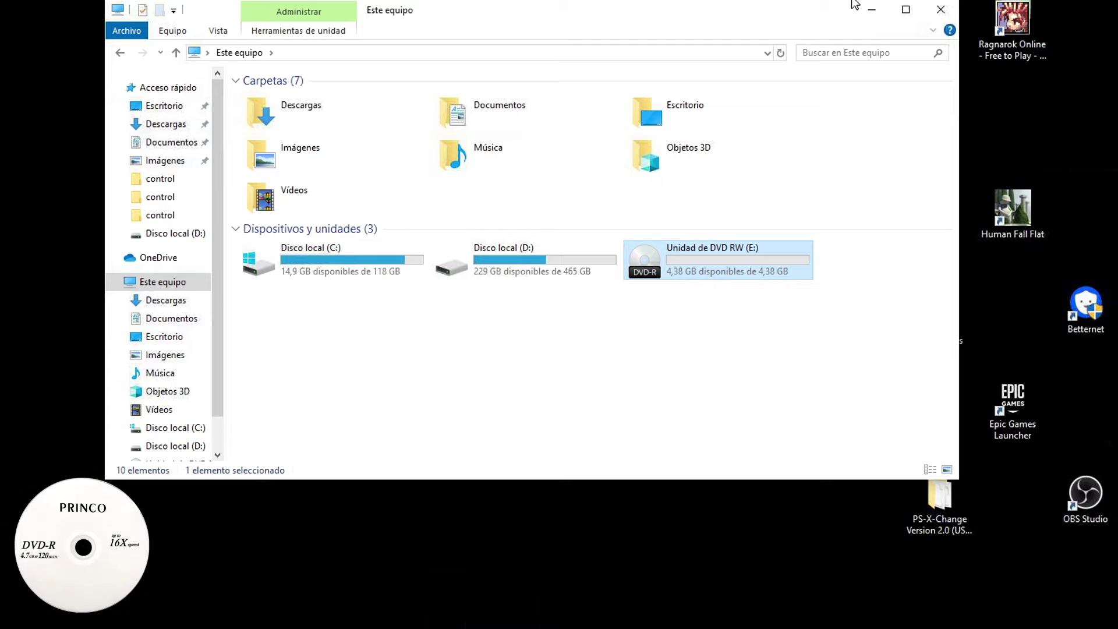
Launch BurnAware Free from the desktop, disable its update checks and decline the offered update.
left_click(871, 9)
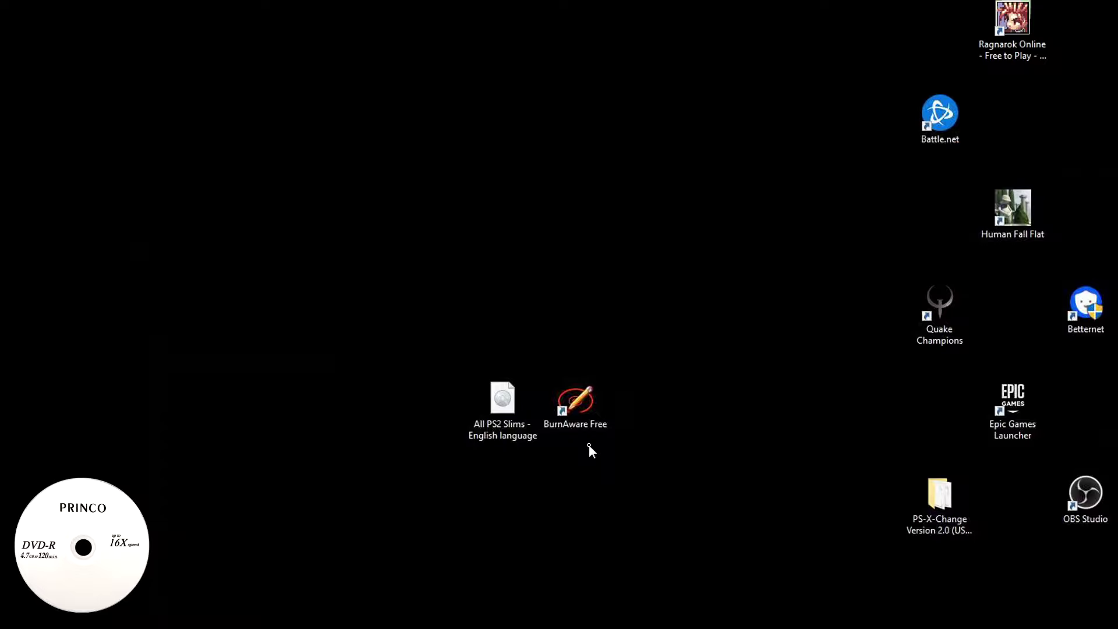
double_click(578, 404)
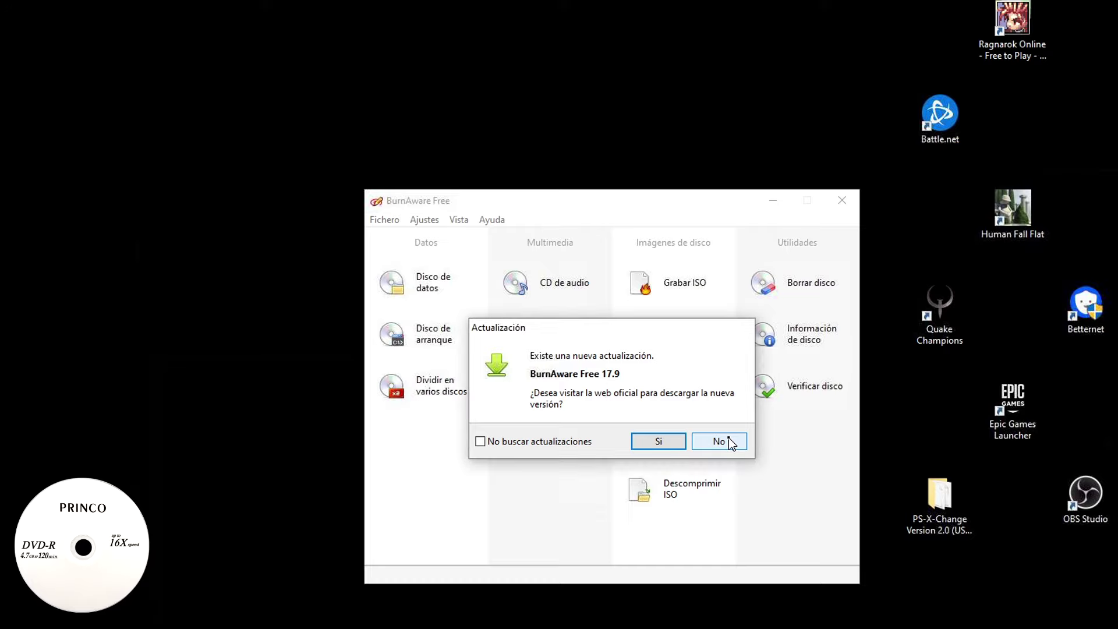
left_click(532, 442)
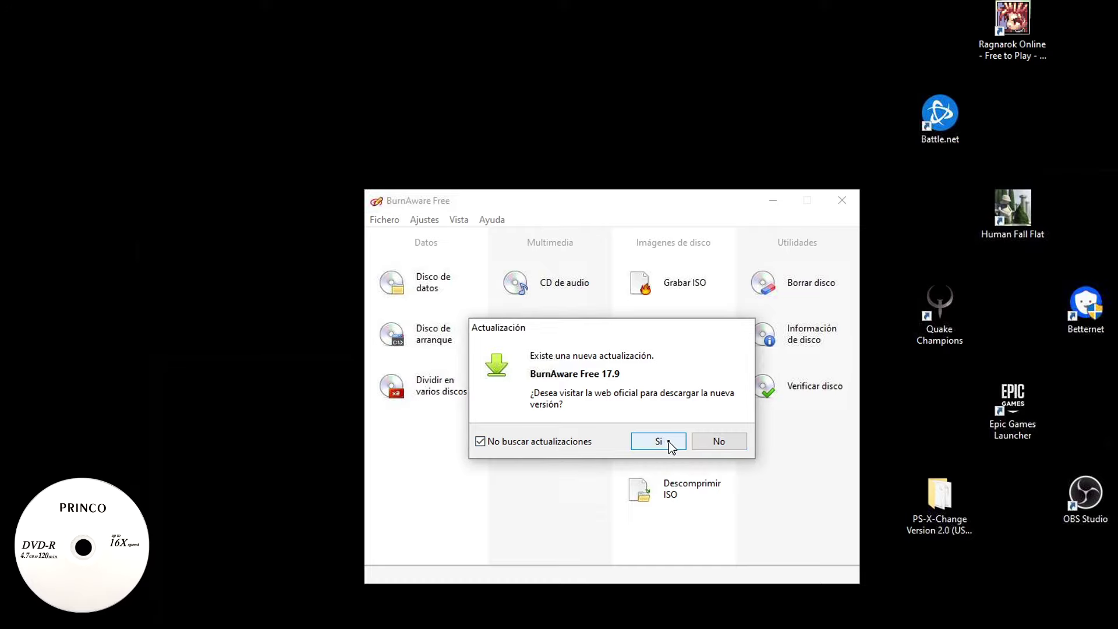
left_click(715, 444)
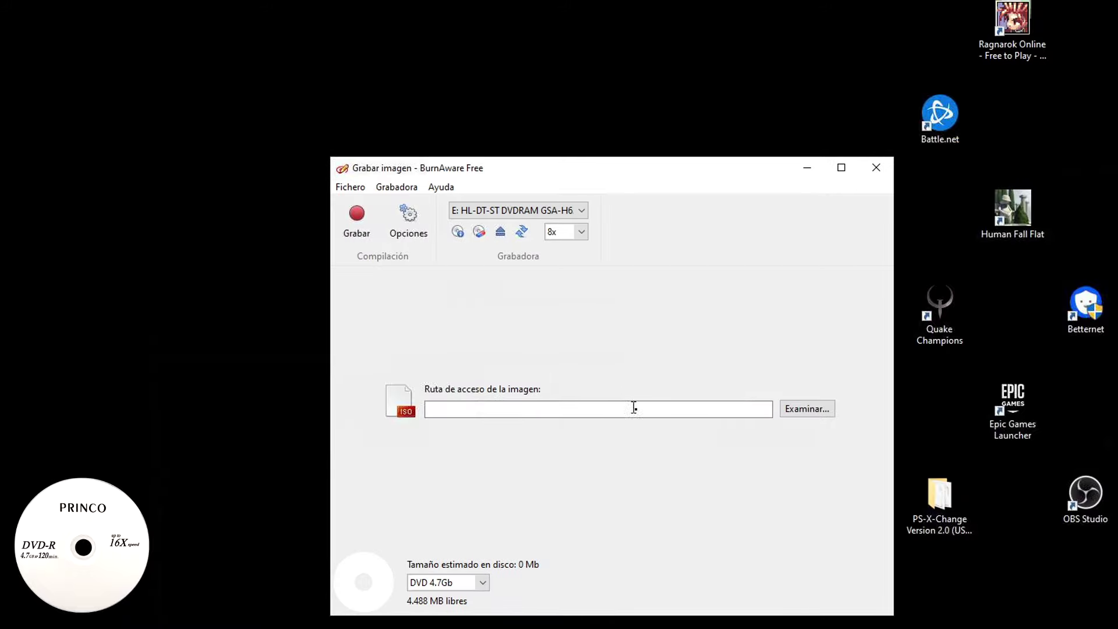
Load the "All PS2 Slims - English language" ISO from the Escritorio folder as the image to burn.
left_click(792, 413)
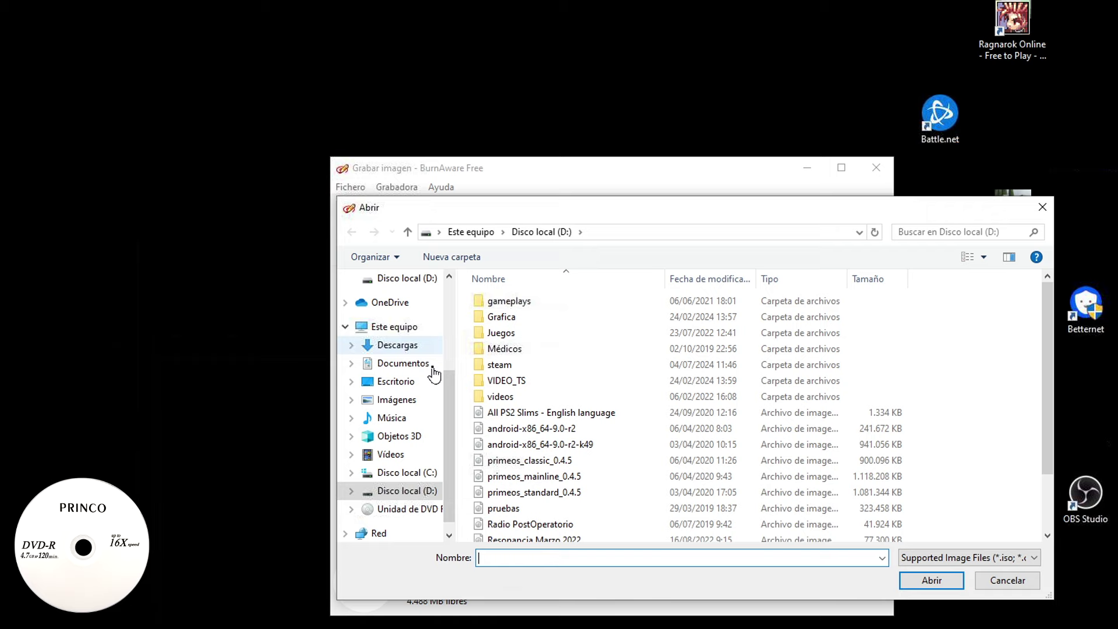
left_click_drag(451, 386, 452, 285)
left_click(396, 308)
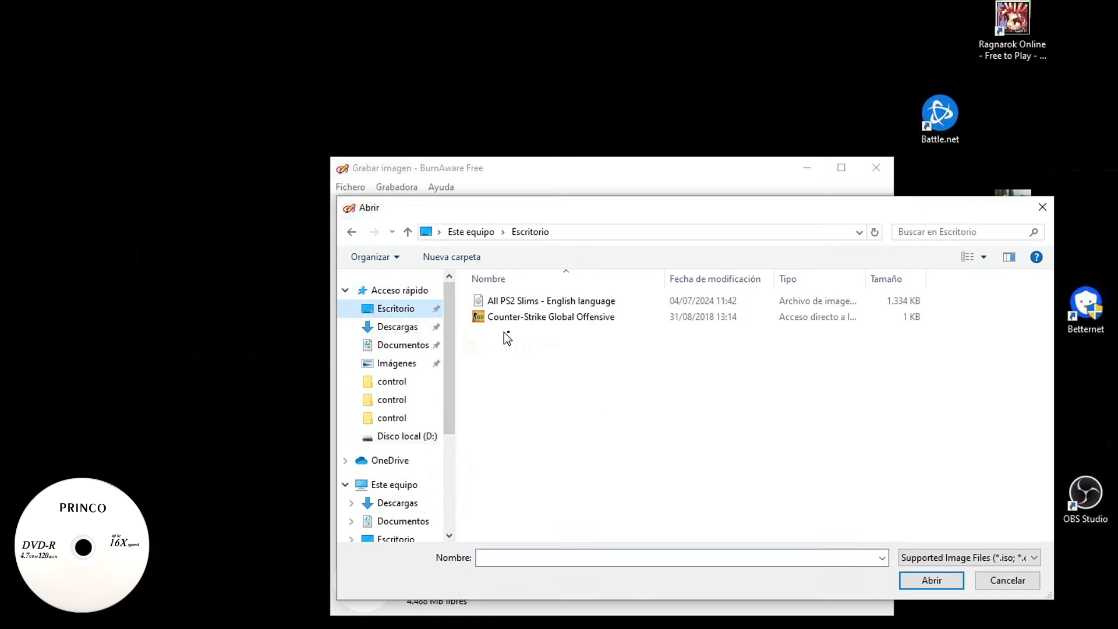
left_click(518, 318)
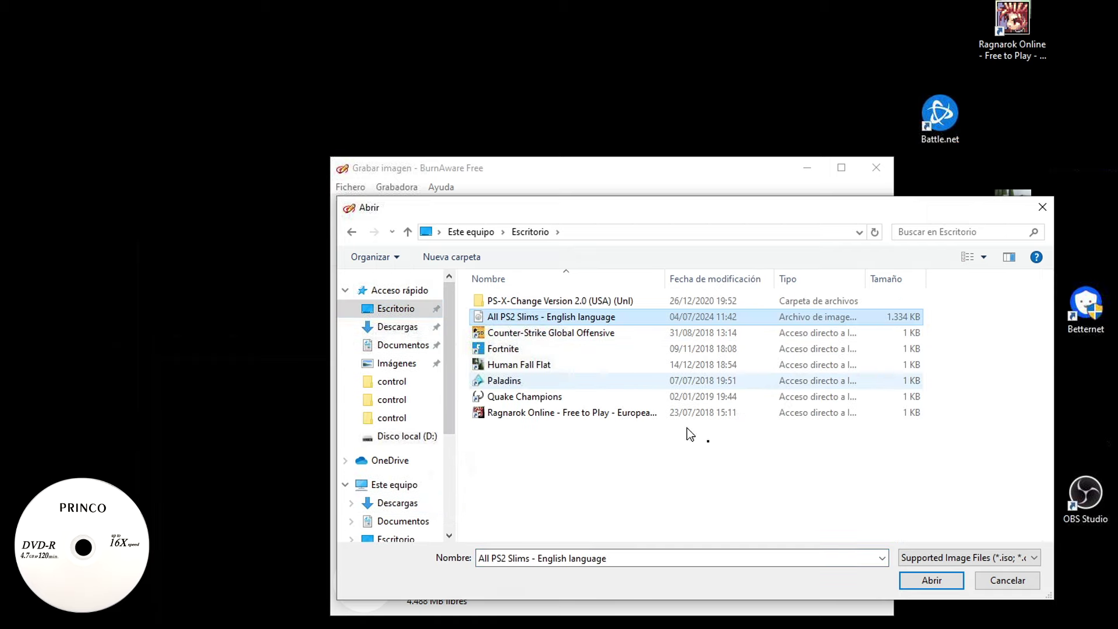
left_click(931, 580)
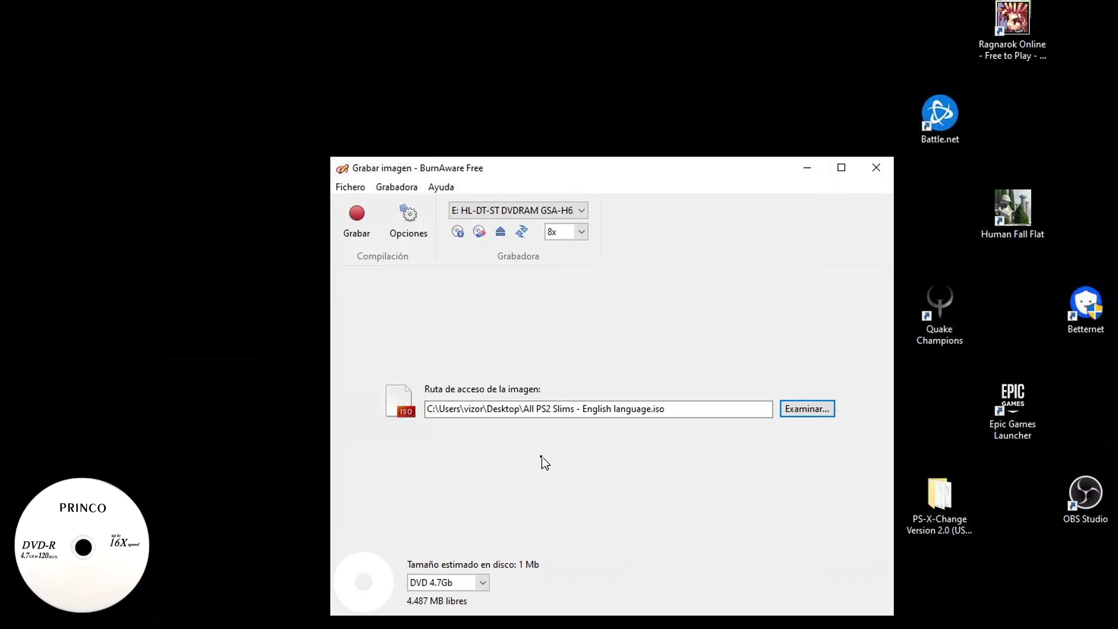
Set the writing speed to 4x and start burning the ISO image to the DVD.
left_click(582, 235)
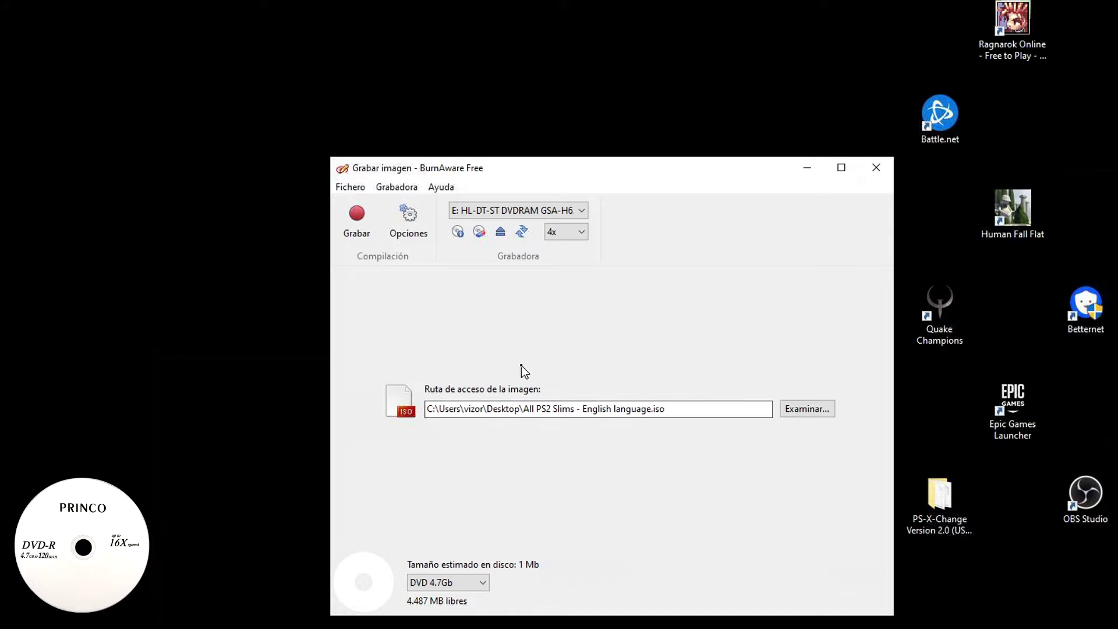
left_click(365, 226)
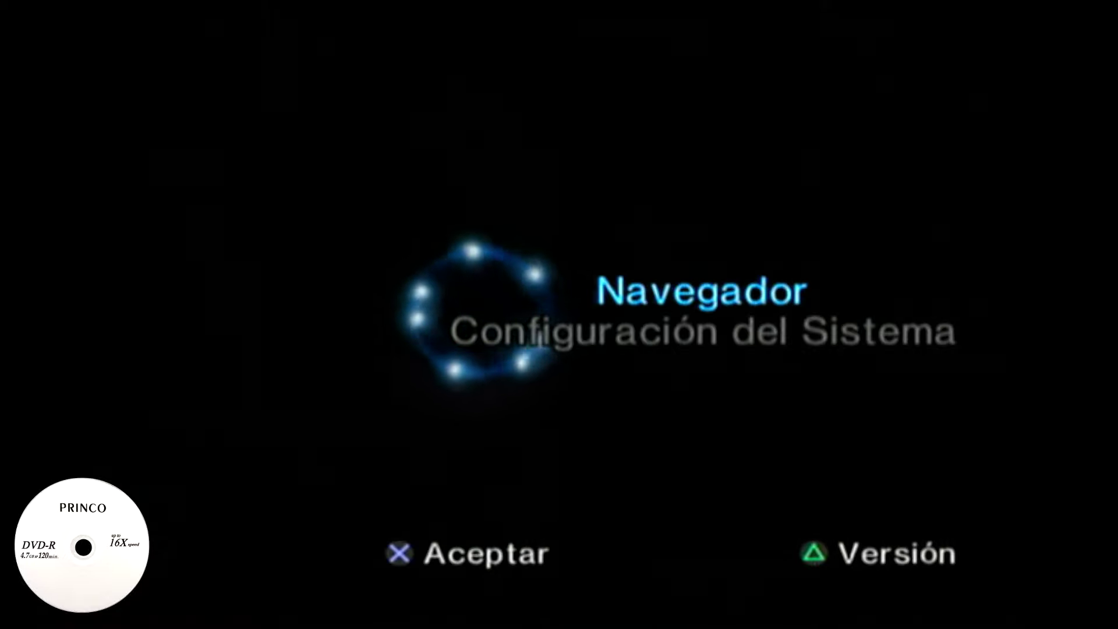
Switch to the PlayStation 2 system menu and set the console's system language to English.
key("Down")
key("Return")
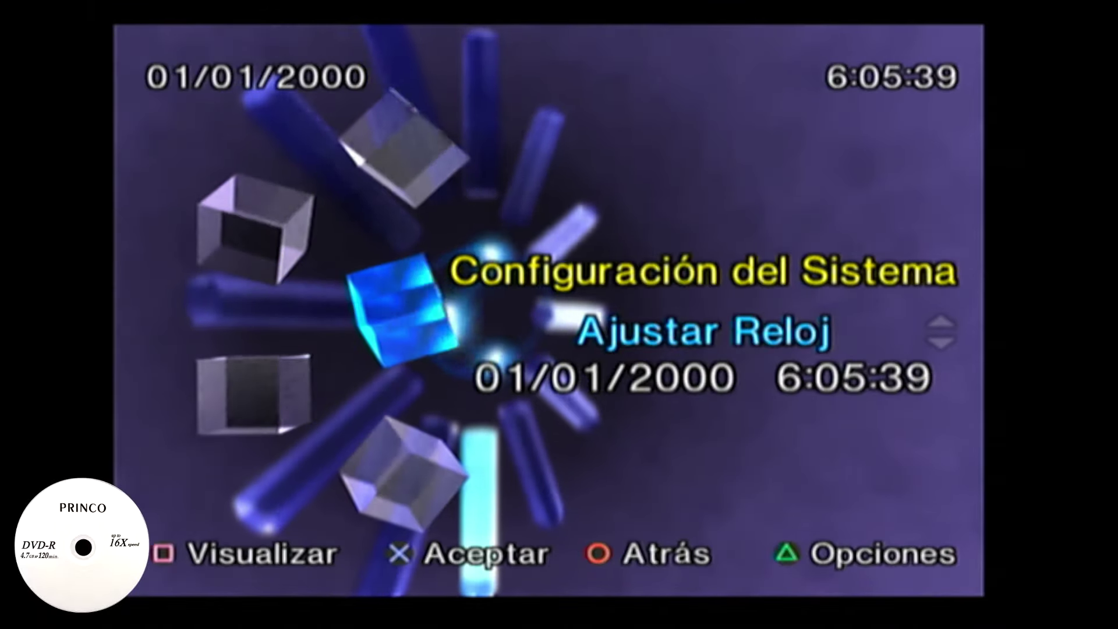
key("Down")
key("Return")
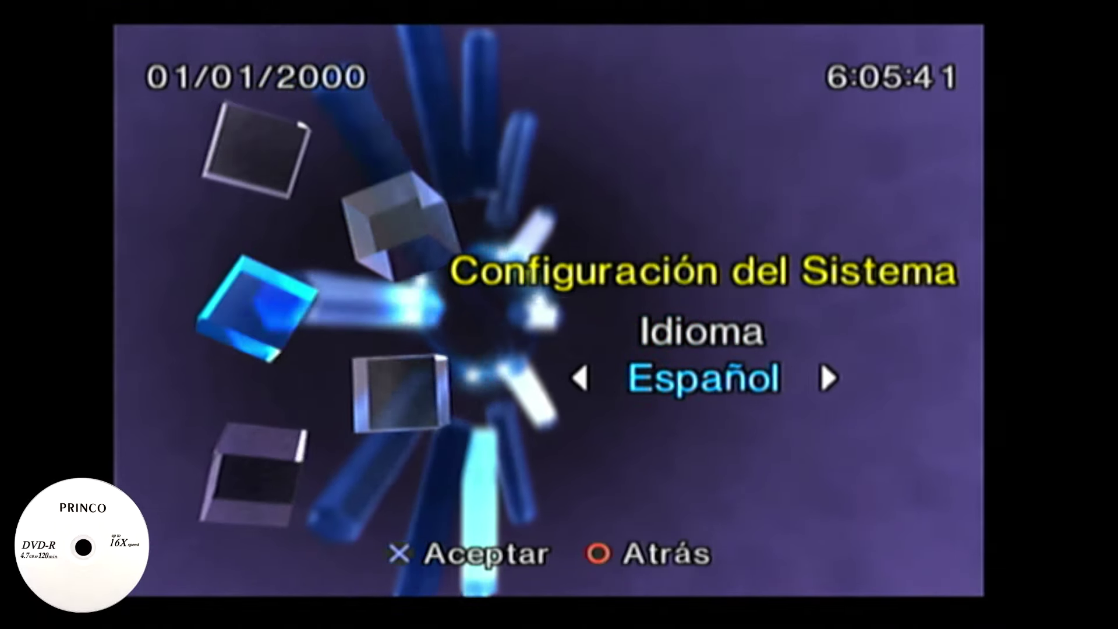
key("Left")
key("Left")
key("Return")
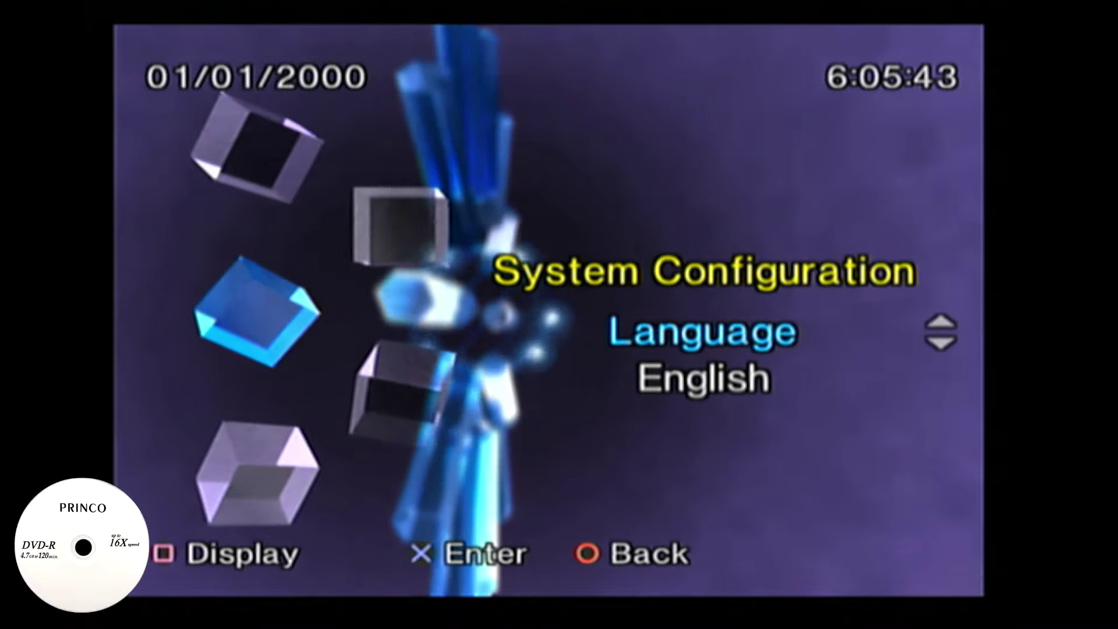
key("Escape")
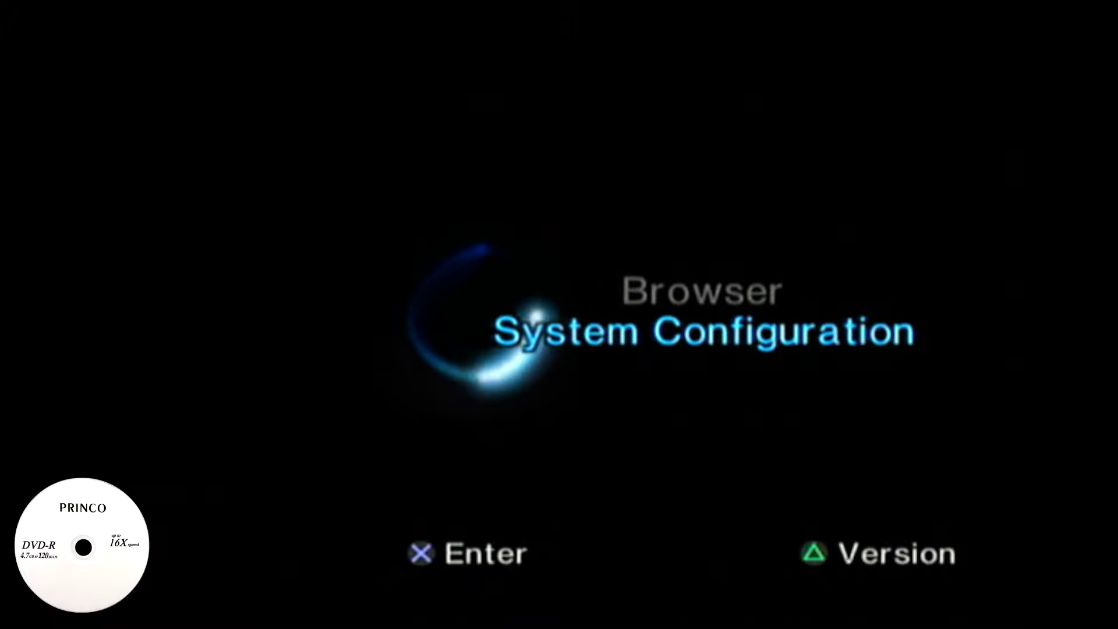
key("Return")
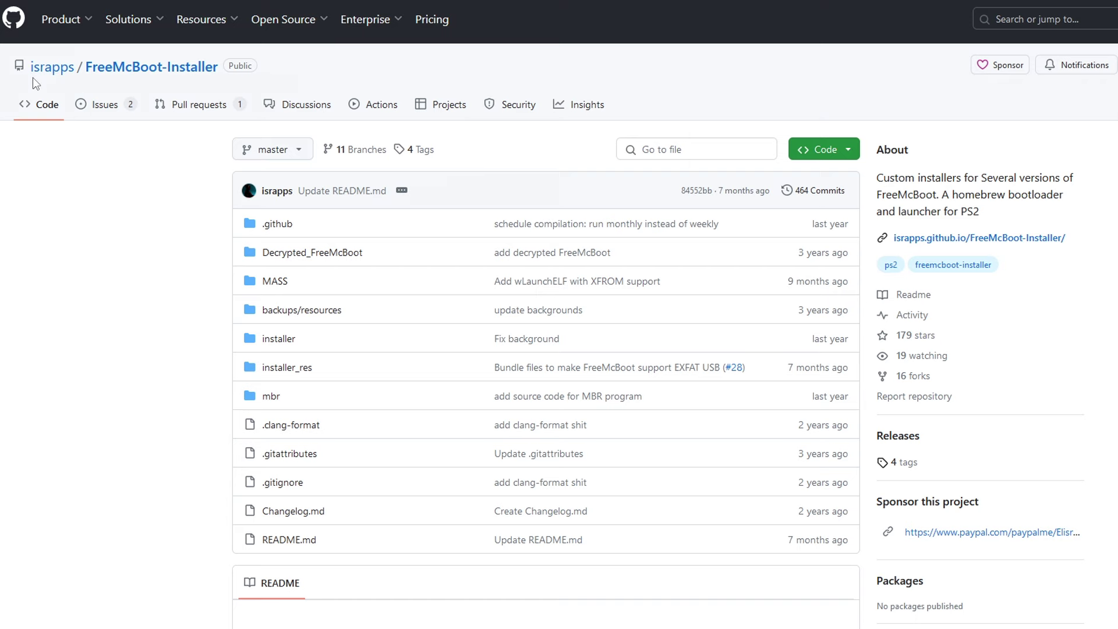
Switch to the FreeMcBoot-Installer GitHub page and examine the README's supported versions, installer enhancements and EXFAT USB support.
scroll(167, 194, "down", 5)
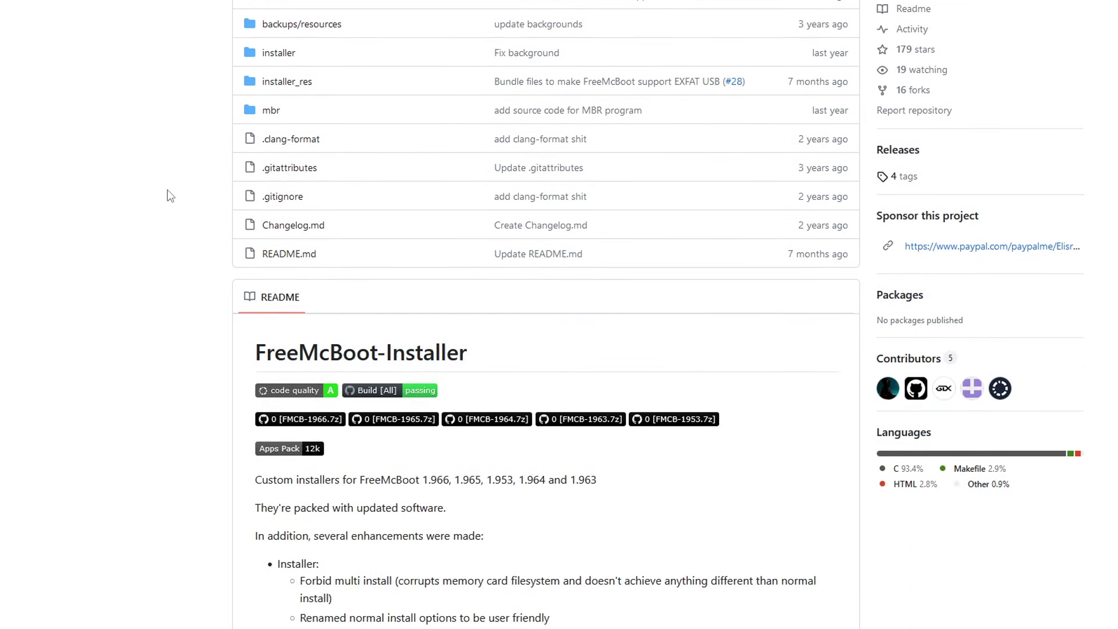
scroll(167, 194, "up", 5)
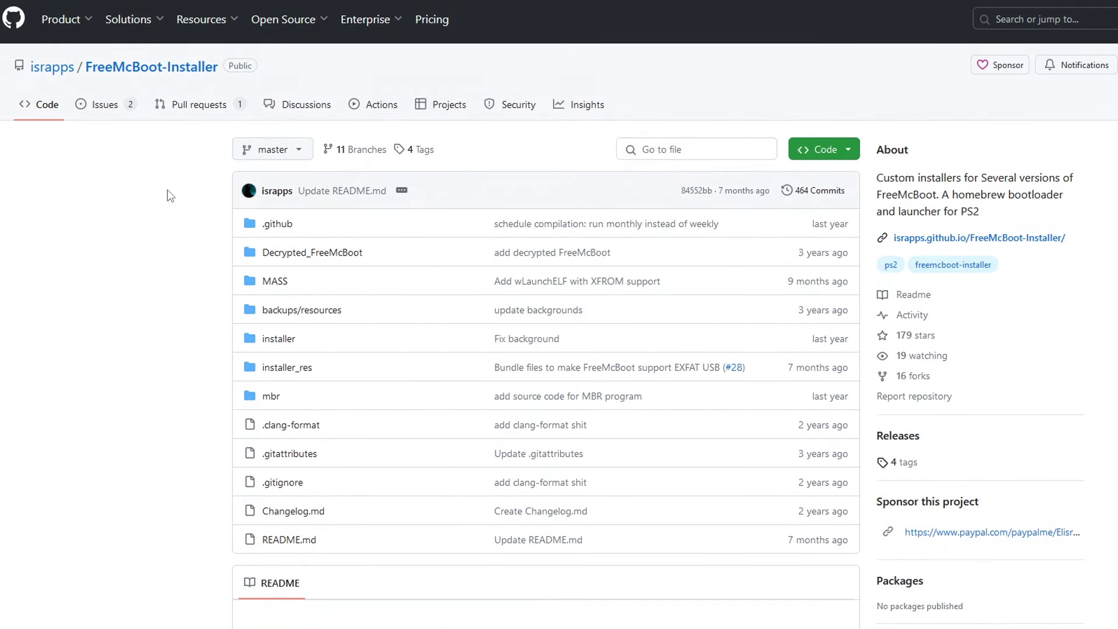
scroll(226, 337, "down", 10)
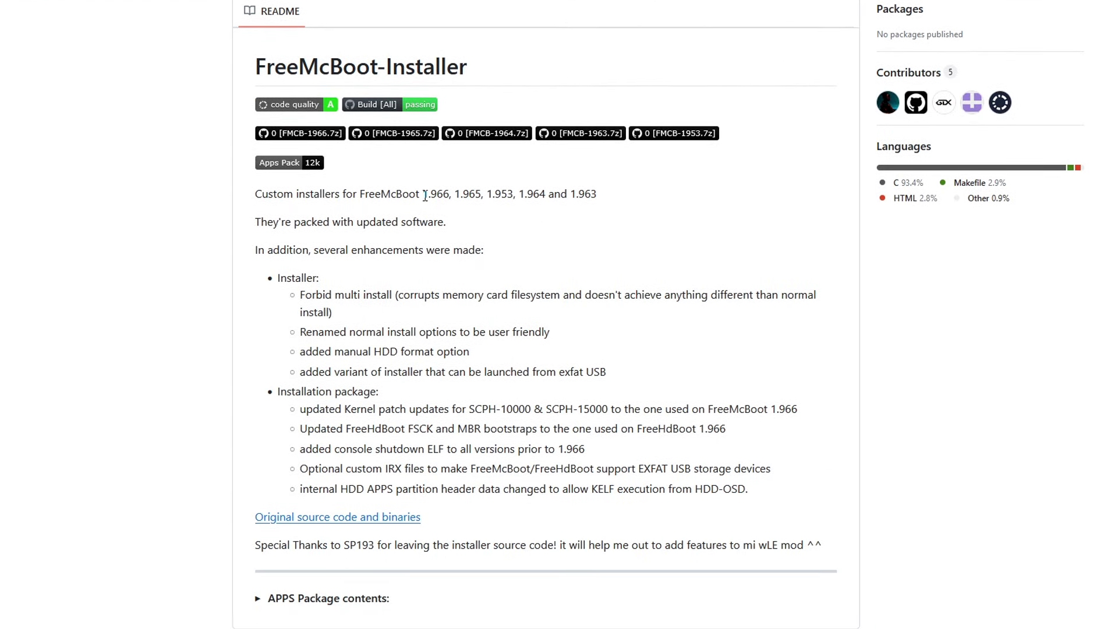
left_click_drag(424, 195, 587, 207)
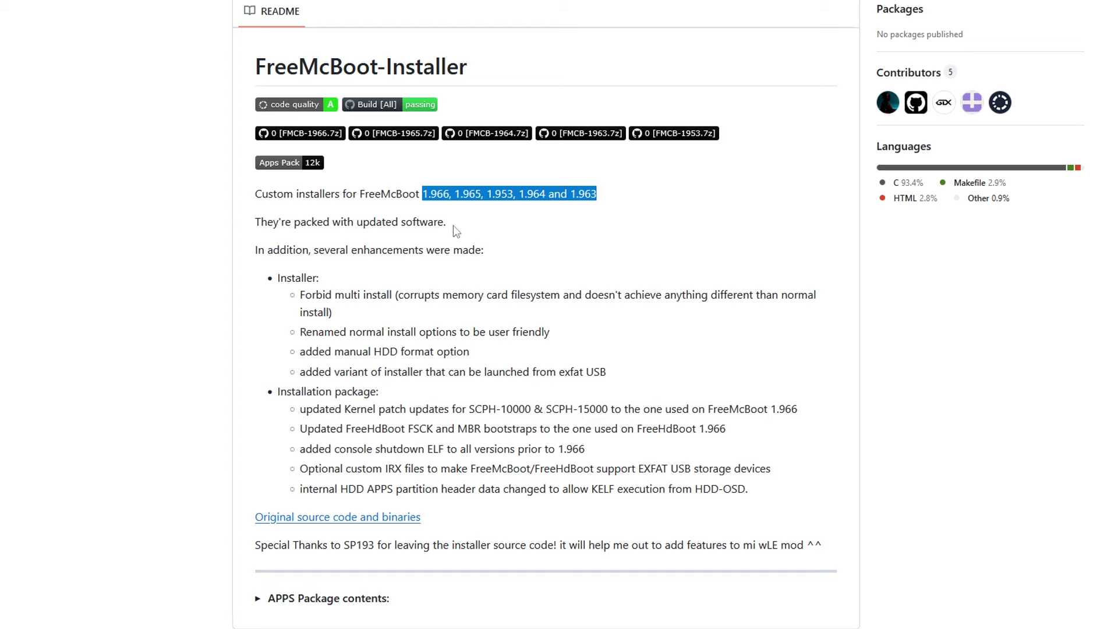
left_click(461, 192)
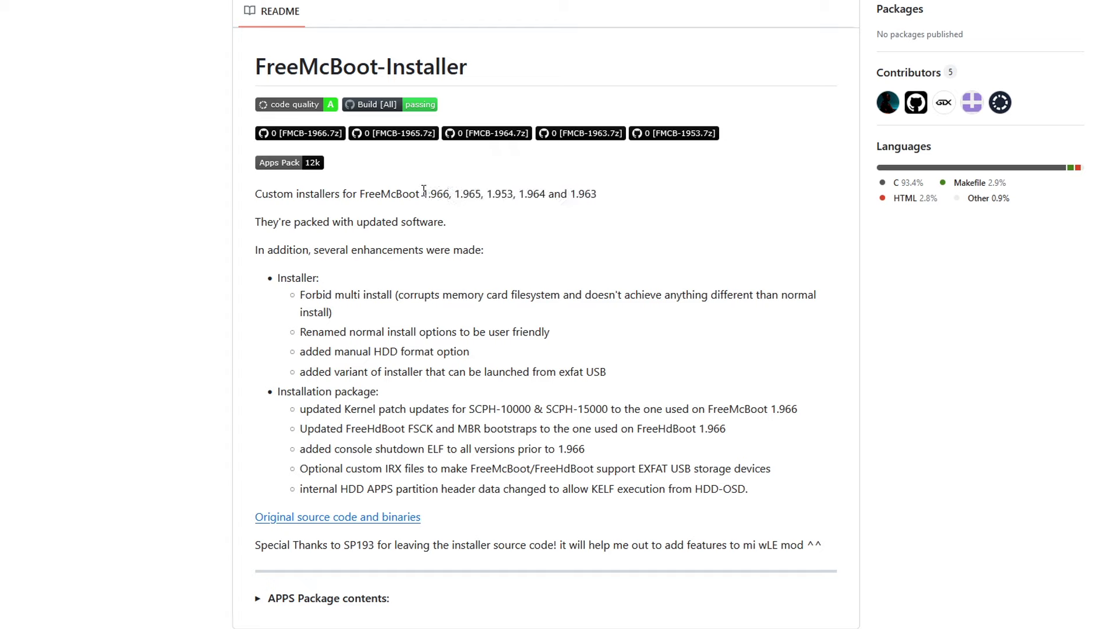
left_click_drag(422, 194, 482, 194)
left_click(467, 192)
scroll(424, 250, "down", 2)
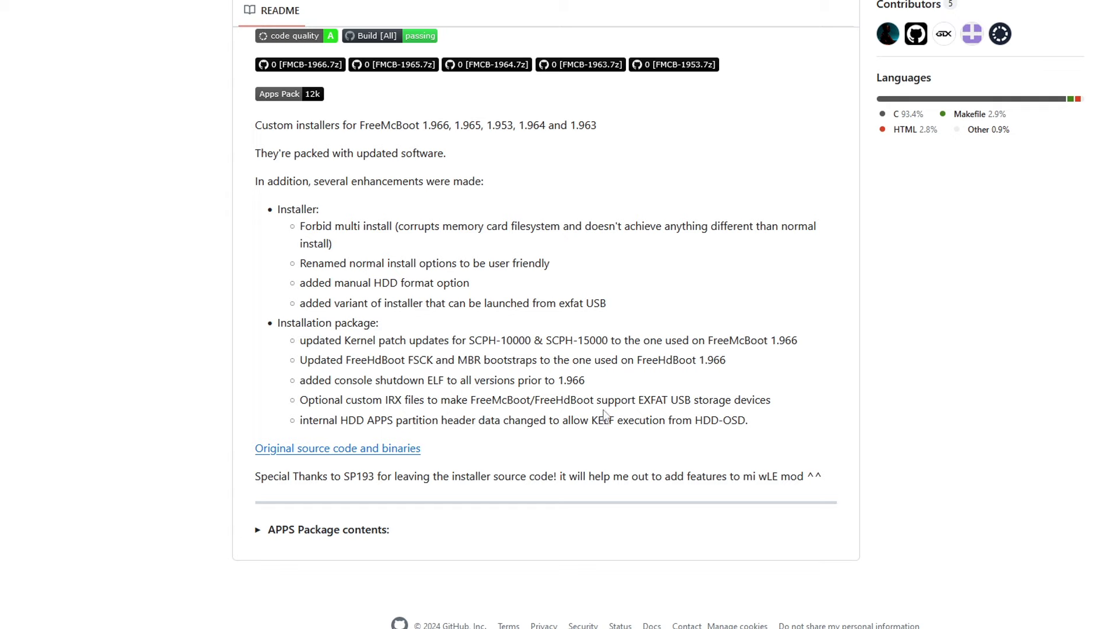
left_click_drag(642, 400, 693, 401)
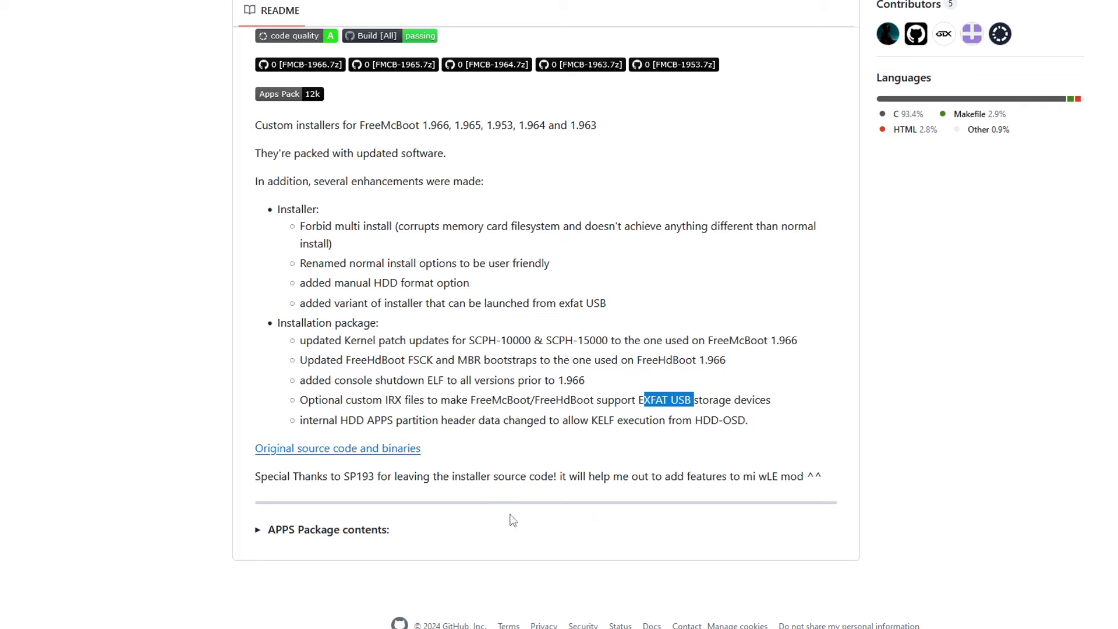
Expand the APPS Package contents in the README and examine the Open PS2 Loader versions it includes.
left_click(316, 531)
scroll(539, 466, "down", 10)
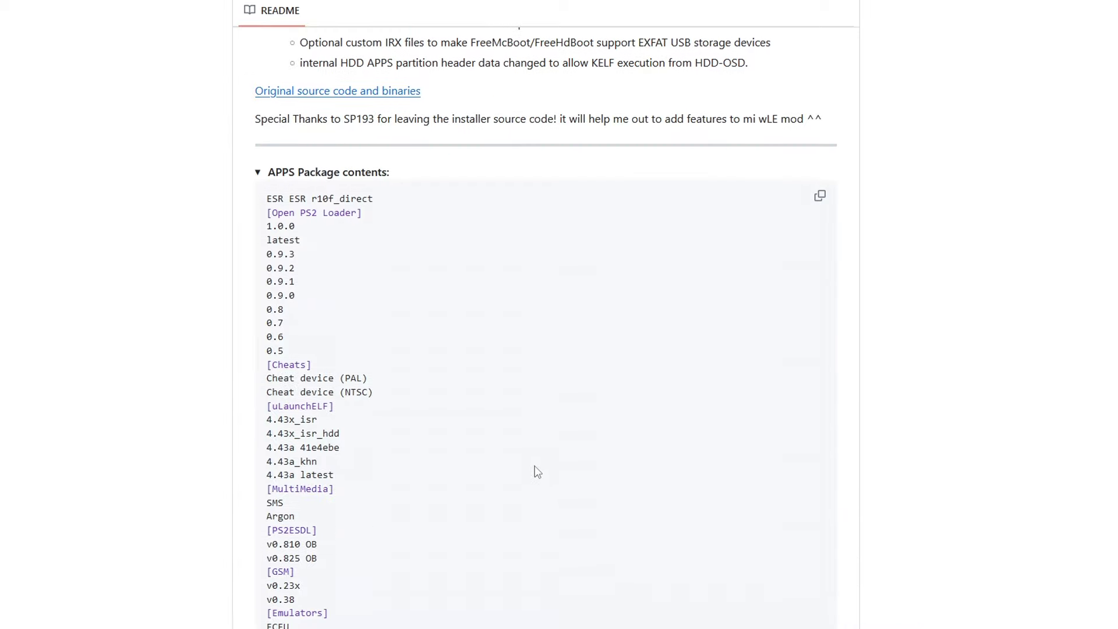
scroll(436, 251, "up", 3)
left_click_drag(274, 213, 359, 219)
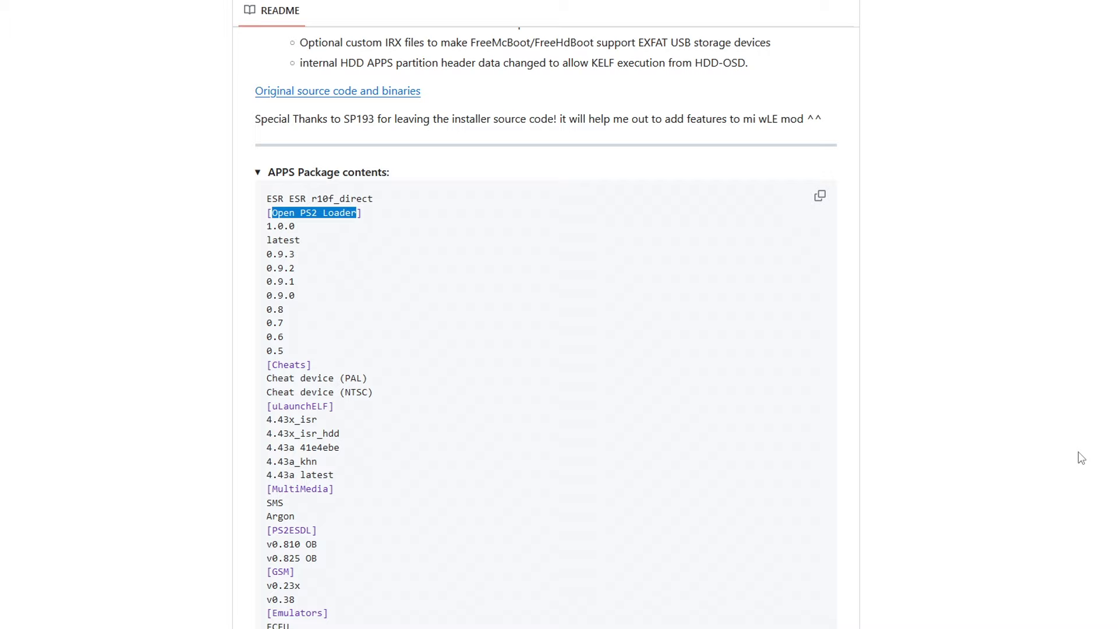
left_click(300, 232)
left_click_drag(301, 232, 267, 228)
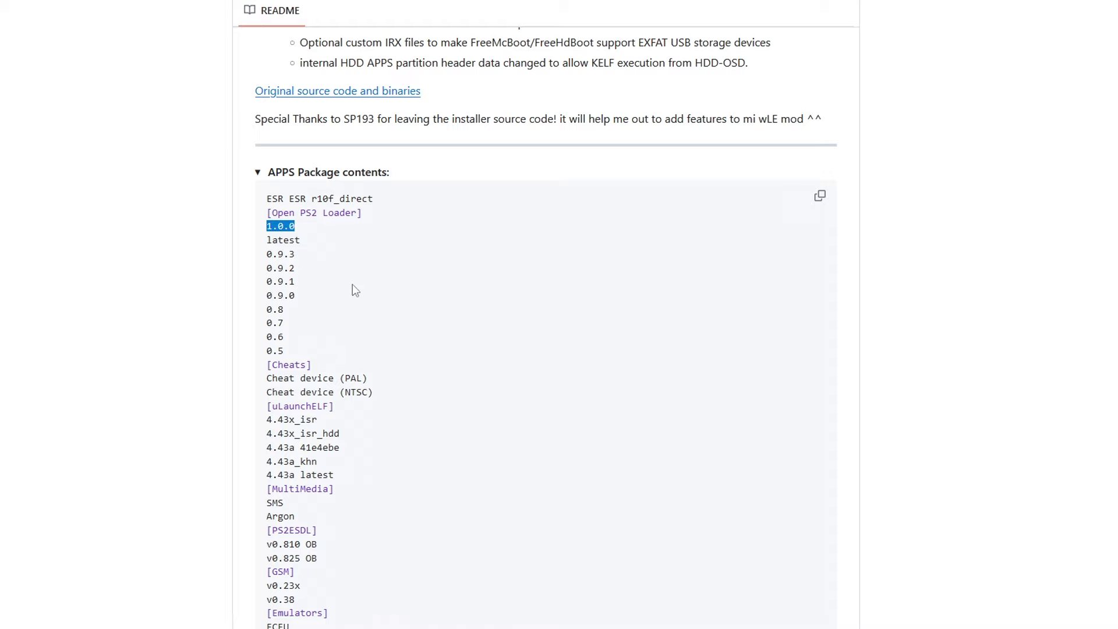
Examine the uLaunchELF, emulator and utility entries in the APPS package list.
scroll(387, 325, "down", 3)
scroll(323, 291, "down", 1)
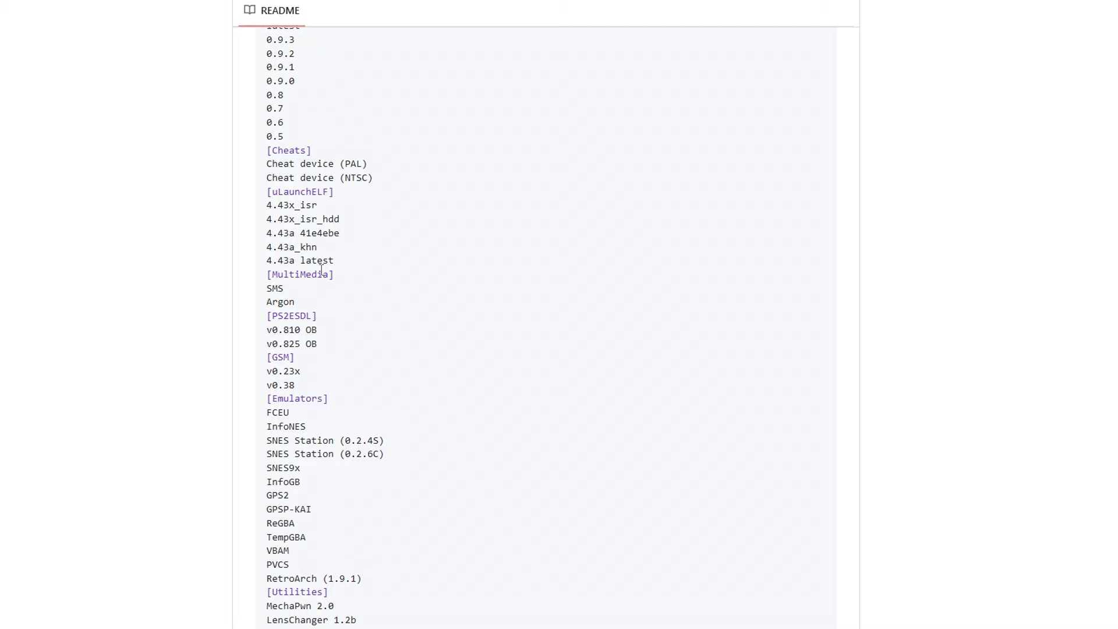
left_click_drag(325, 210, 260, 202)
scroll(307, 326, "down", 4)
scroll(334, 268, "up", 3)
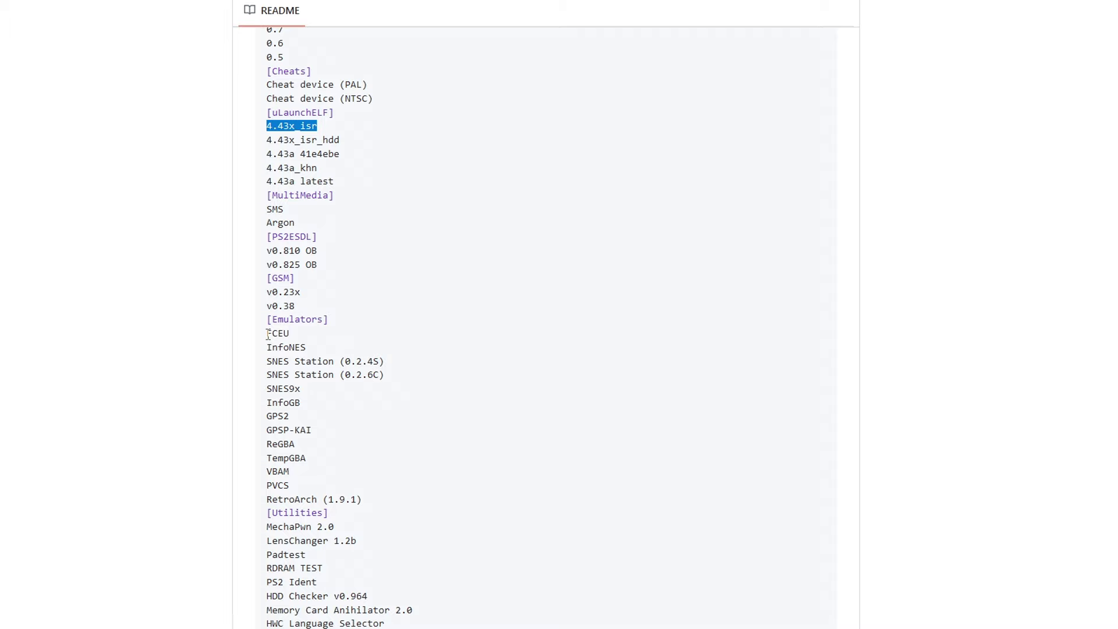
left_click_drag(267, 334, 363, 498)
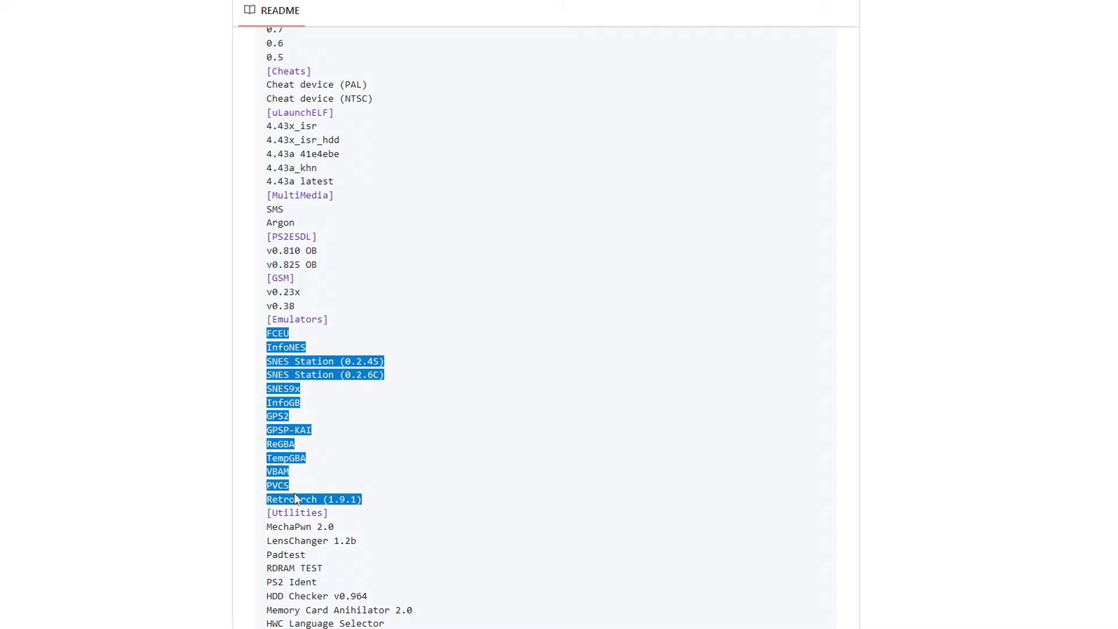
scroll(353, 535, "down", 3)
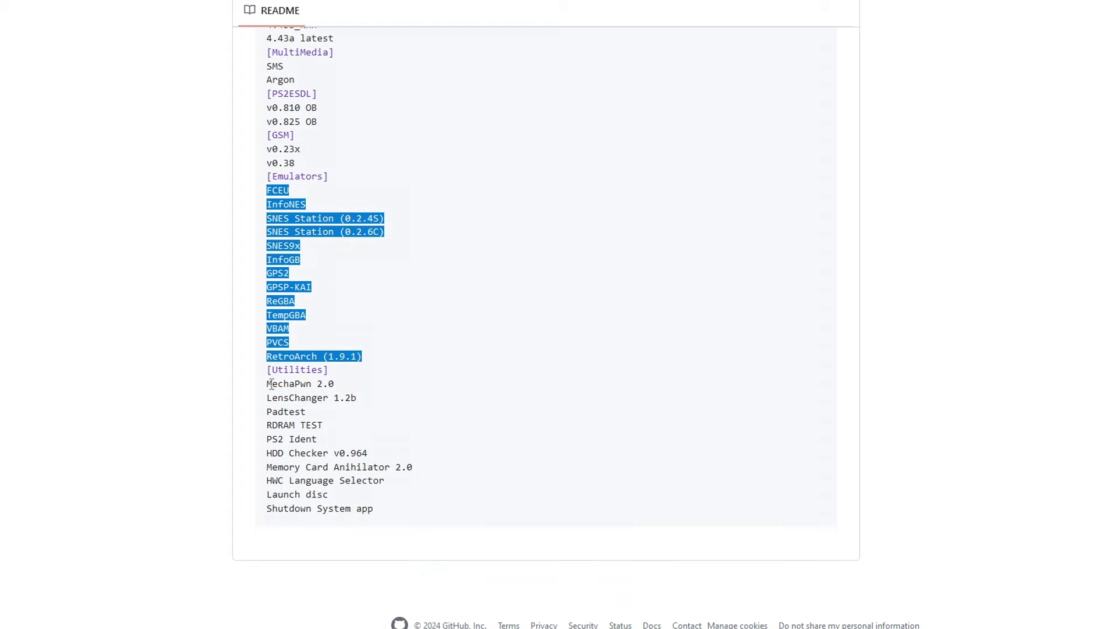
left_click_drag(268, 384, 312, 384)
left_click_drag(323, 439, 259, 439)
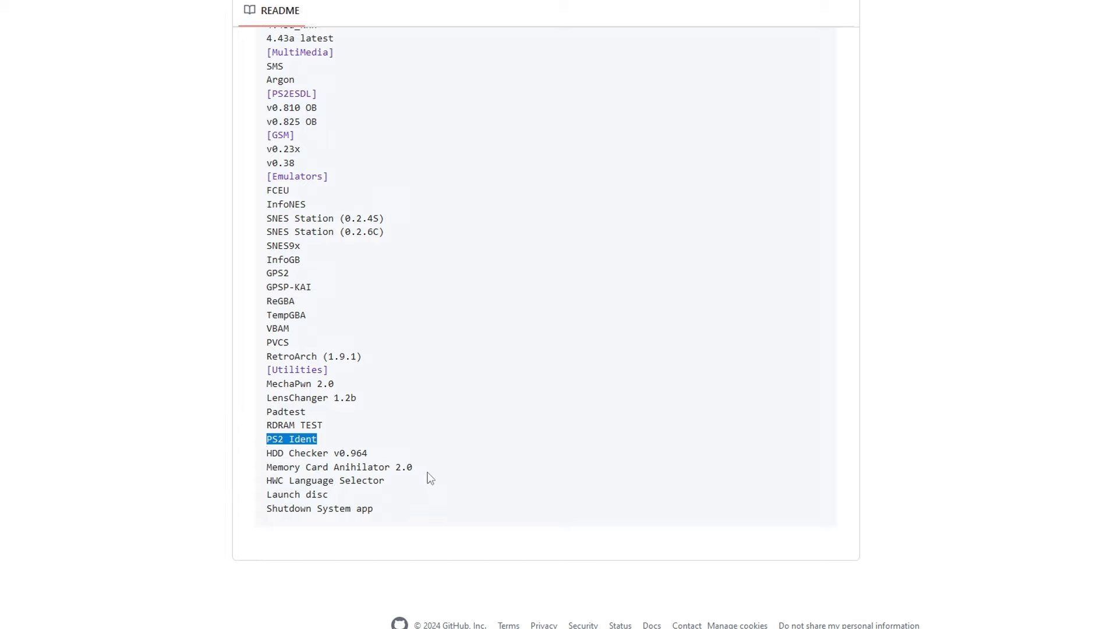
left_click_drag(414, 467, 267, 472)
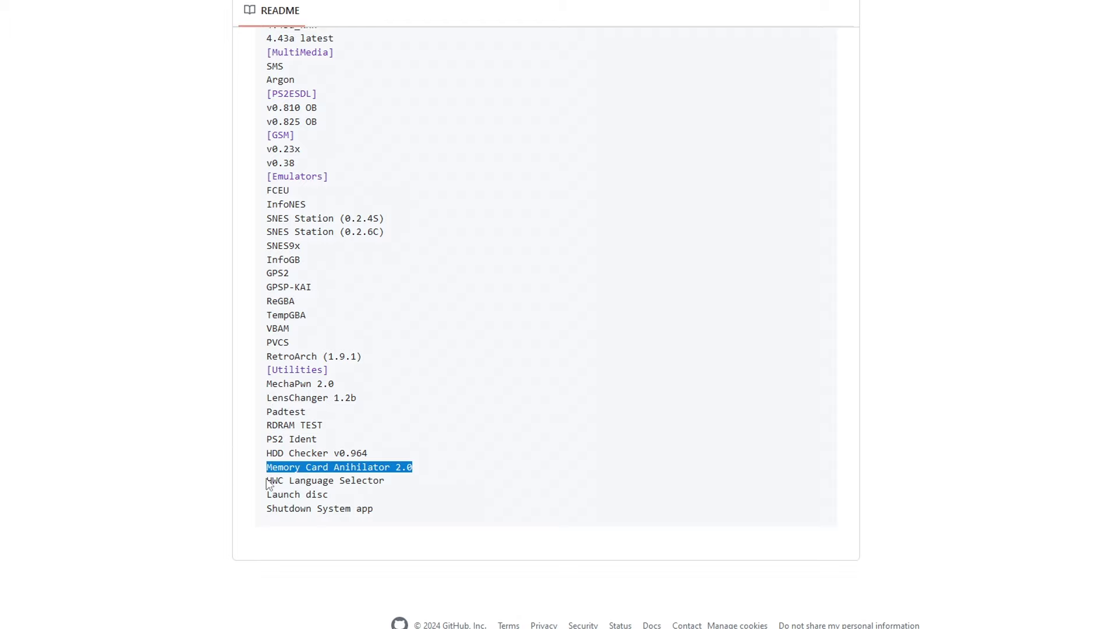
left_click_drag(267, 482, 387, 484)
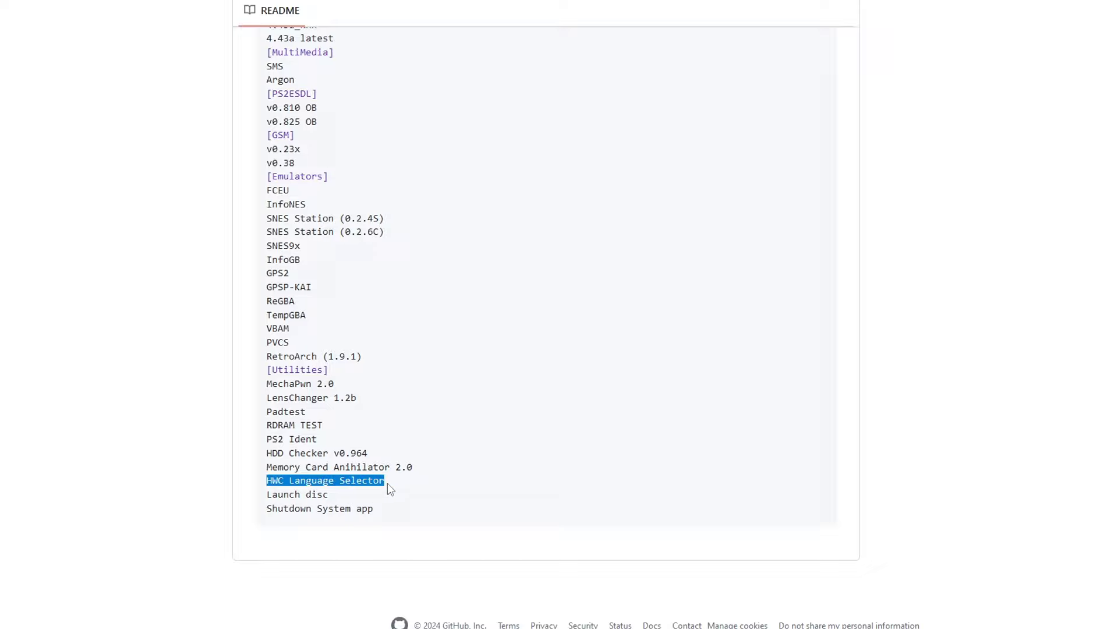
Check the Packages page linked from the FreeMcBoot-Installer repository and return to the repository overview.
scroll(399, 349, "up", 20)
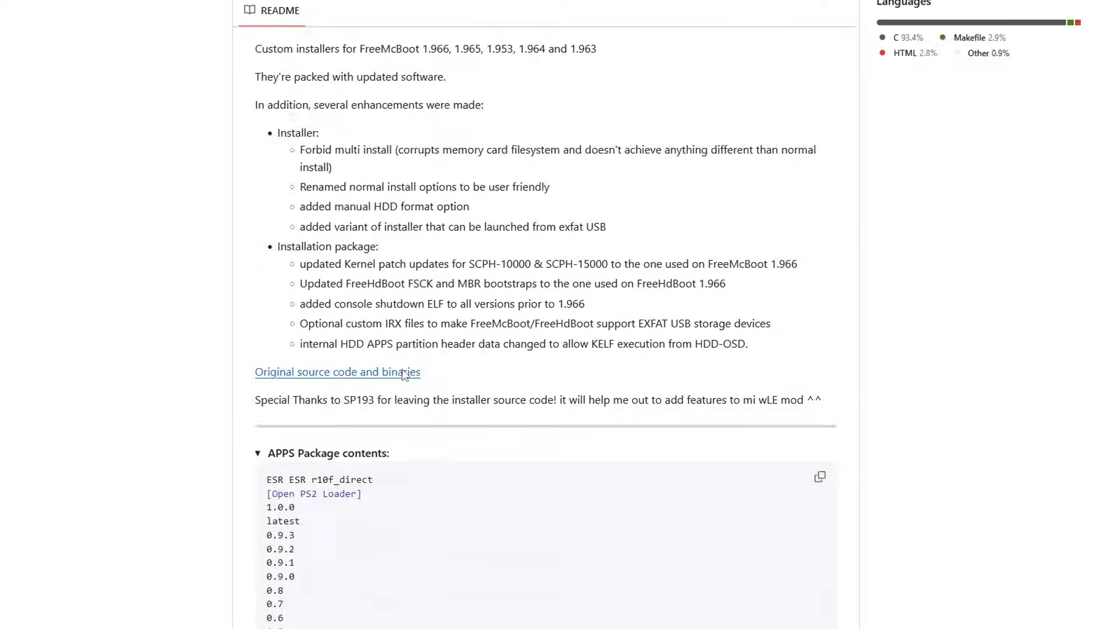
scroll(444, 367, "down", 5)
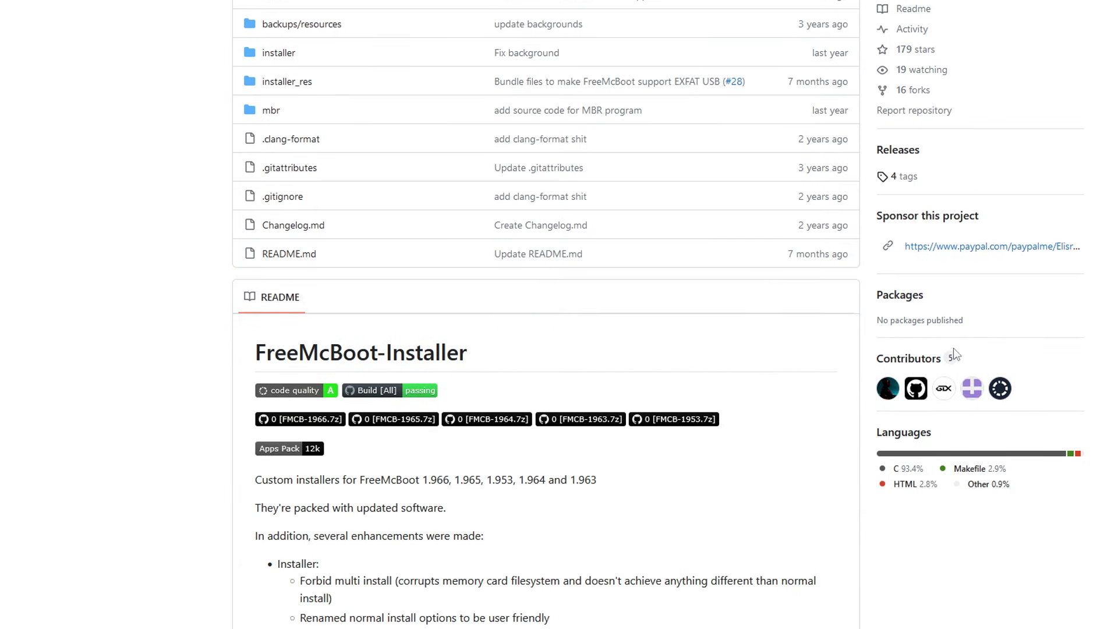
scroll(1025, 308, "up", 1)
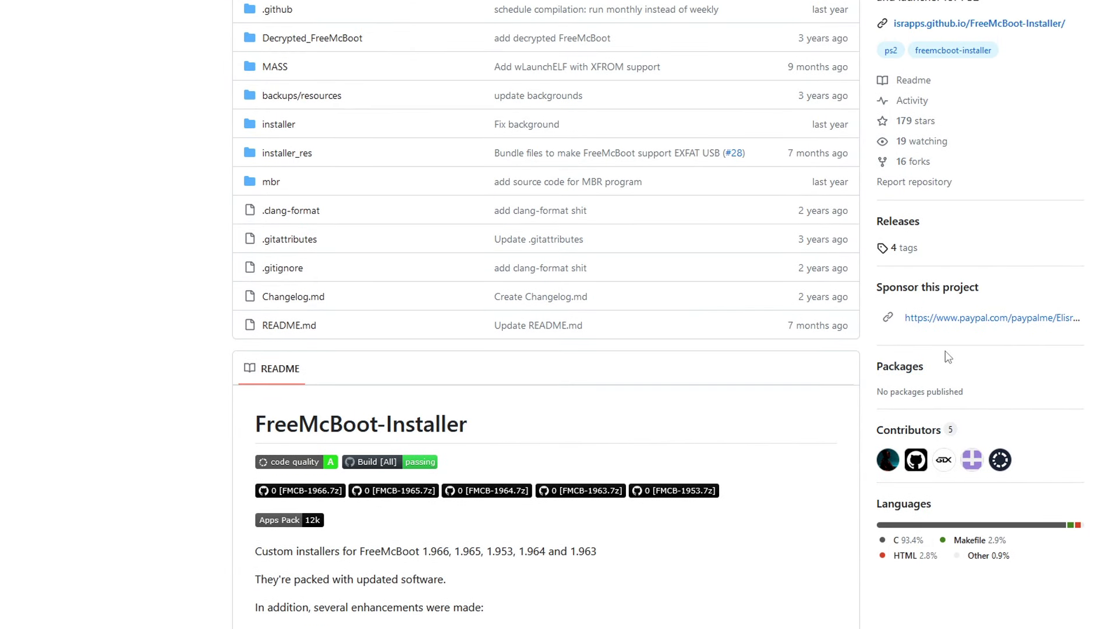
scroll(946, 354, "up", 1)
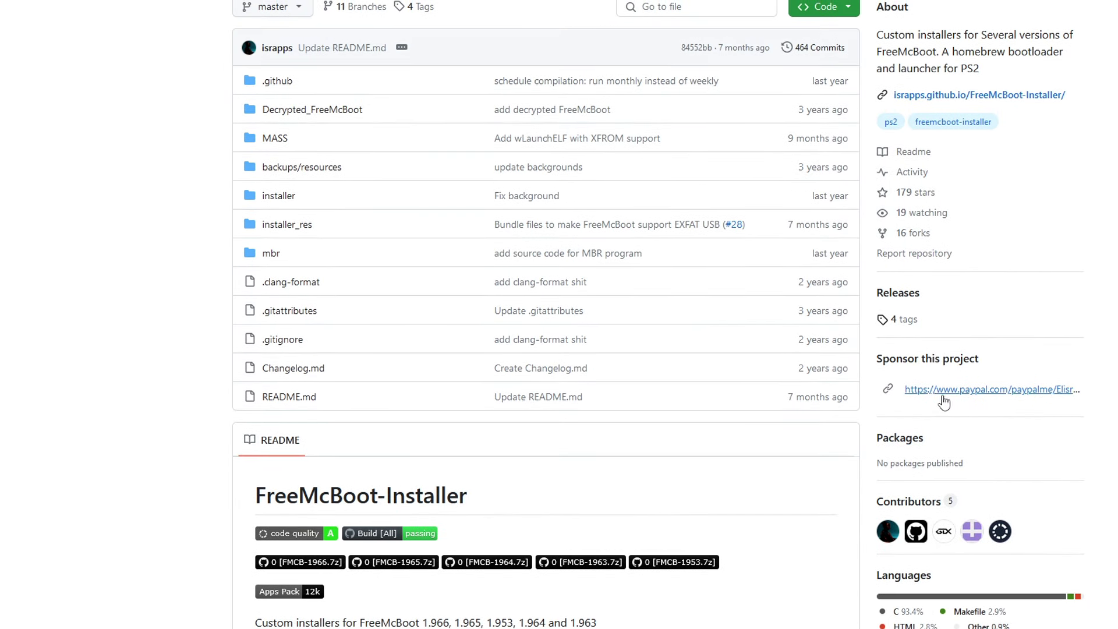
left_click(898, 438)
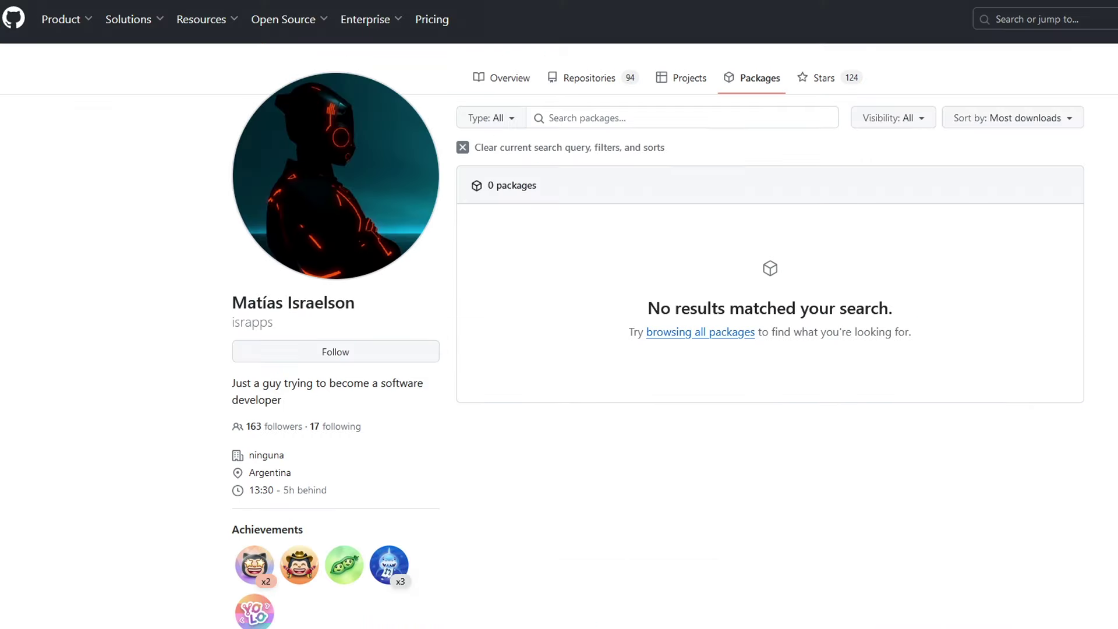
key("alt+Left")
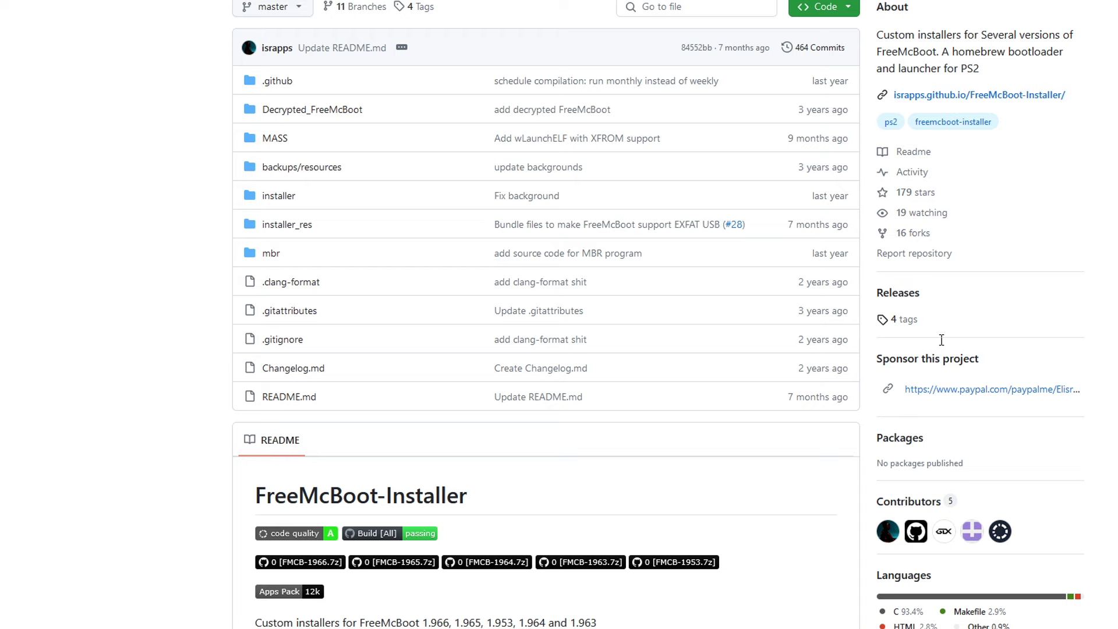
Open the repository's releases, examine the assets of "Pre built images for MemcardPro2" and return to the release list.
left_click(908, 294)
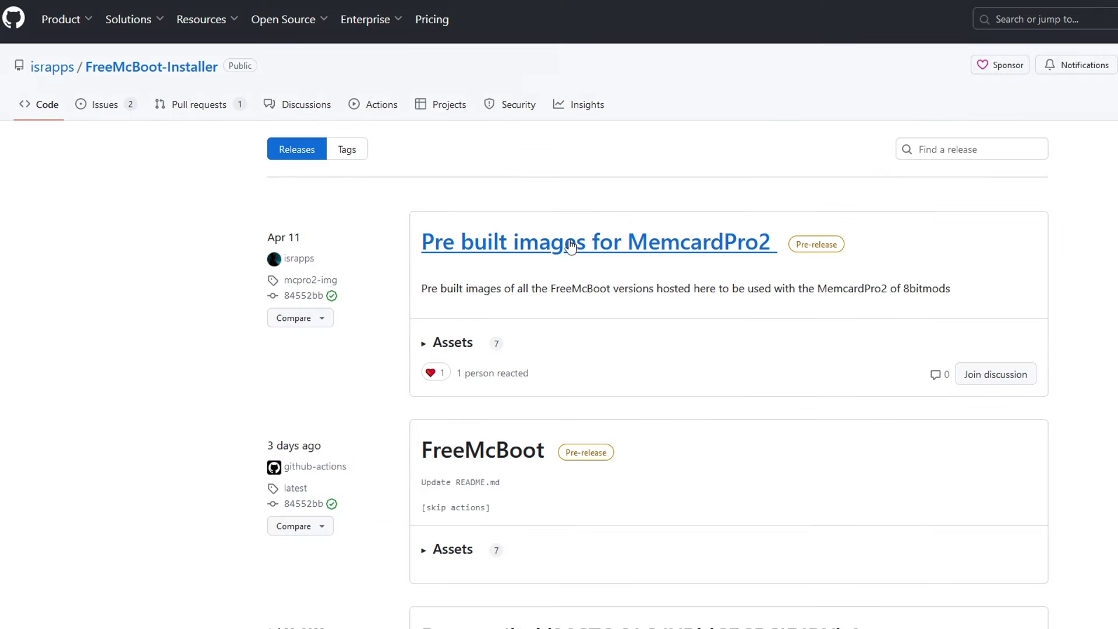
left_click(448, 251)
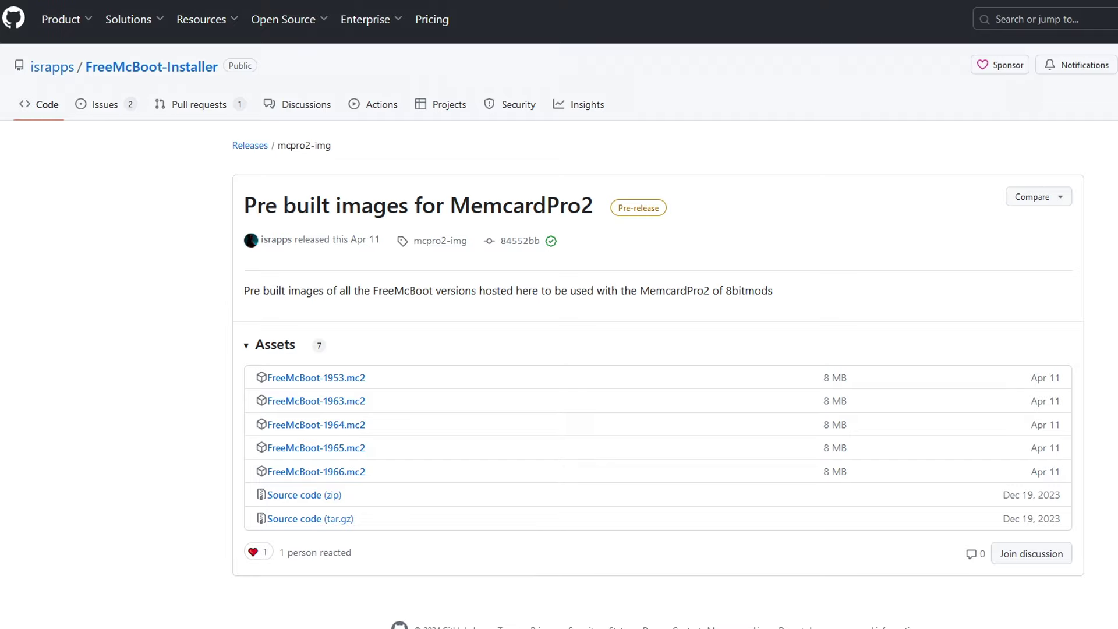
key("alt+Left")
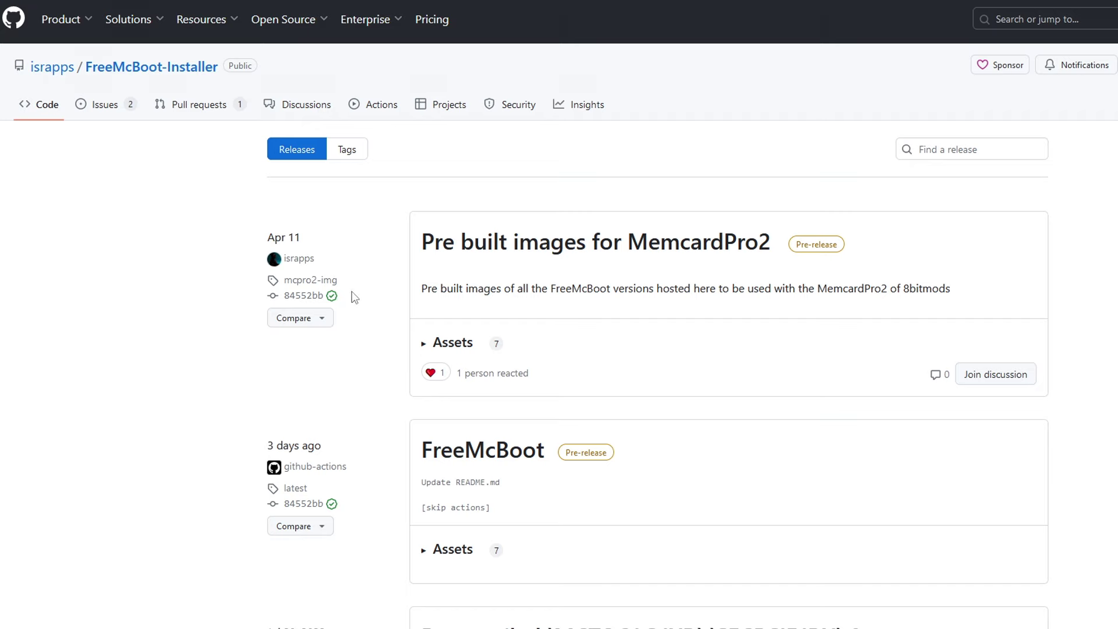
Open the FreeMcBoot pre-release tagged latest and highlight the FMCB-1965.7z asset.
scroll(474, 335, "down", 2)
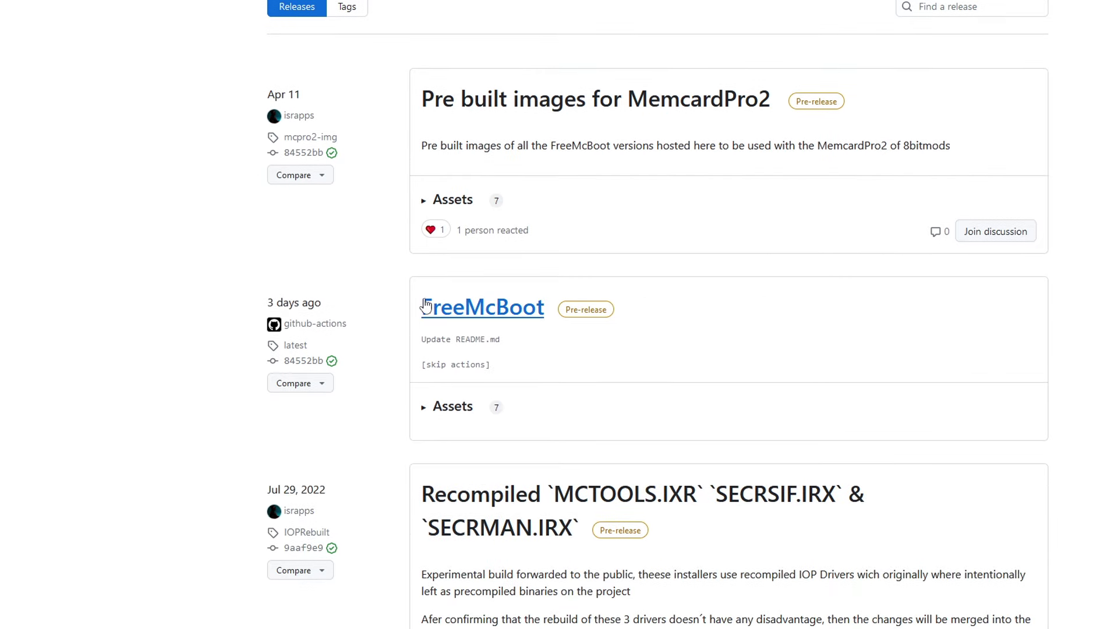
left_click(466, 314)
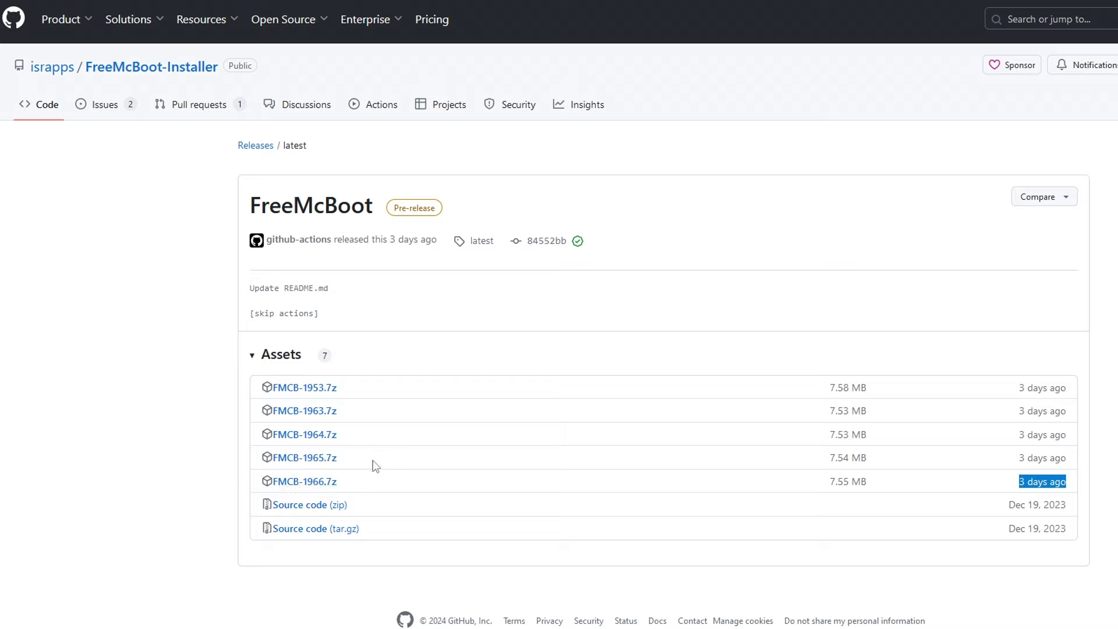
left_click_drag(358, 460, 265, 460)
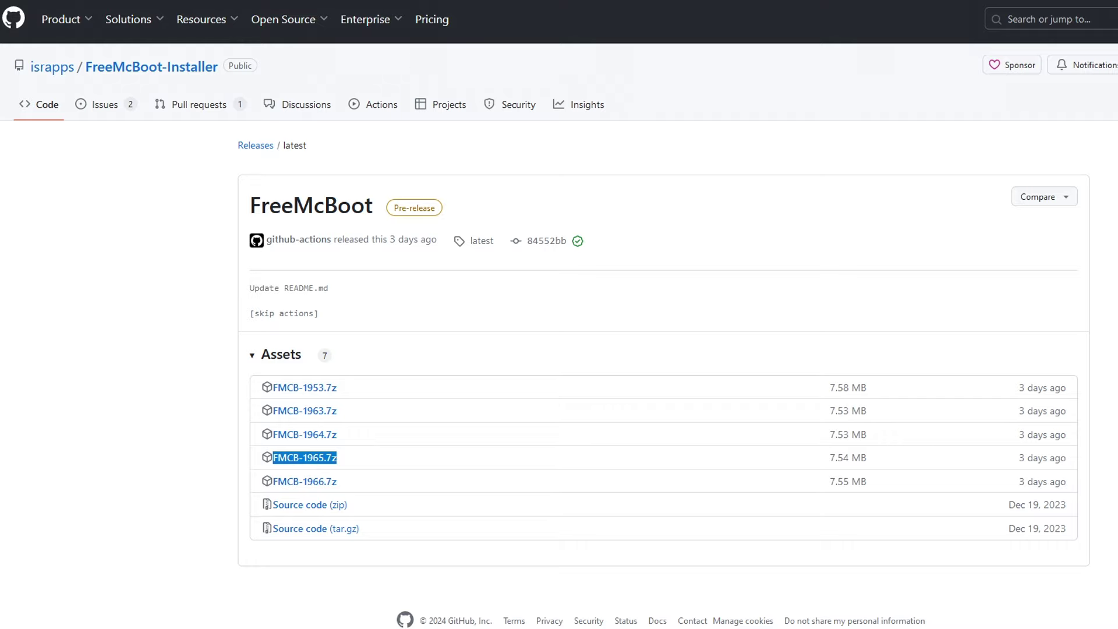
Switch to the Open-PS2-Loader GitHub page and examine its file list and README introduction, supported devices and collapsed topics.
key("ctrl+Tab")
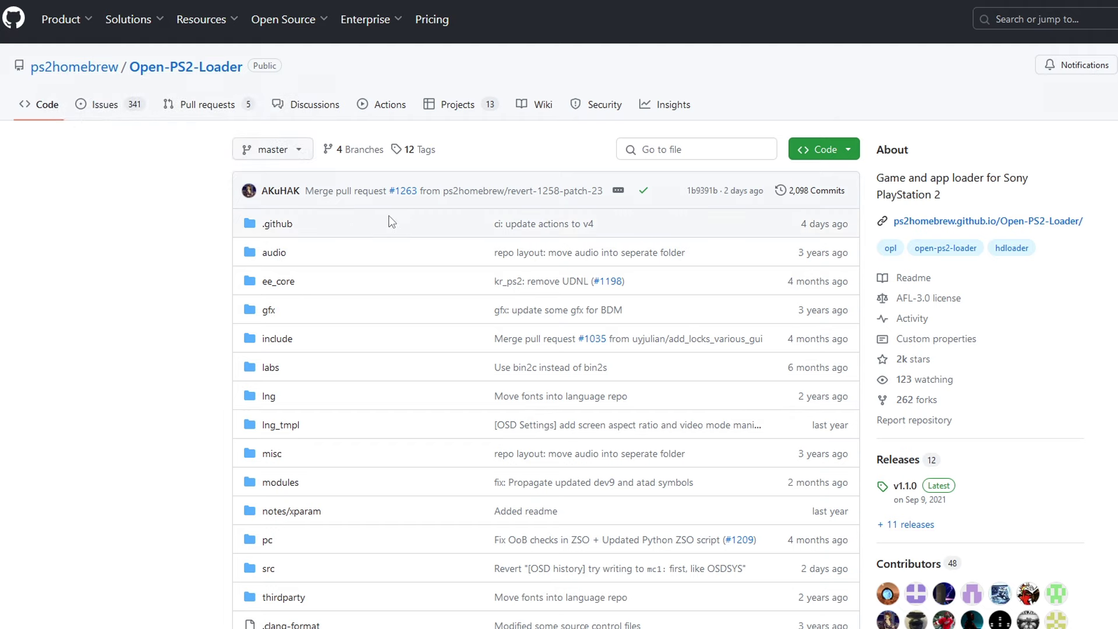
scroll(395, 344, "down", 8)
scroll(397, 346, "down", 9)
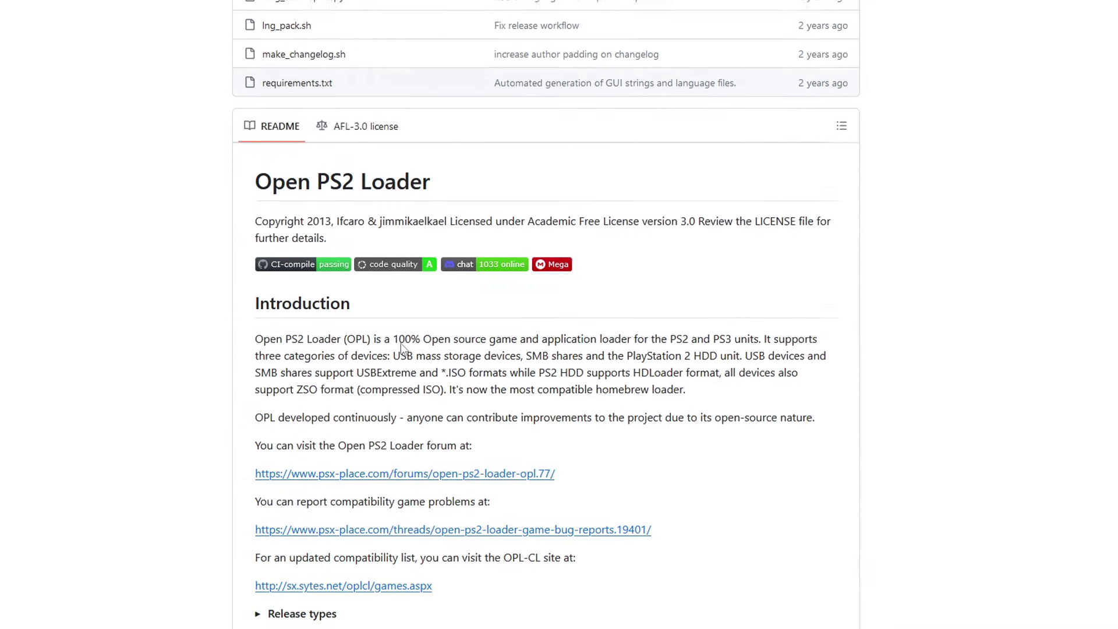
scroll(434, 408, "down", 6)
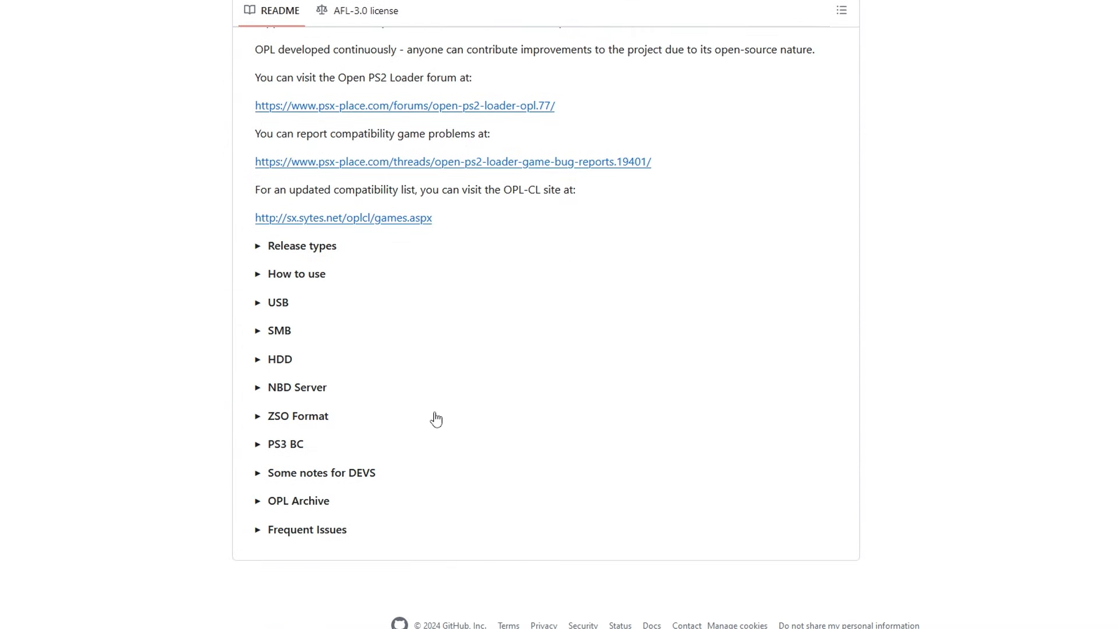
scroll(435, 428, "up", 1)
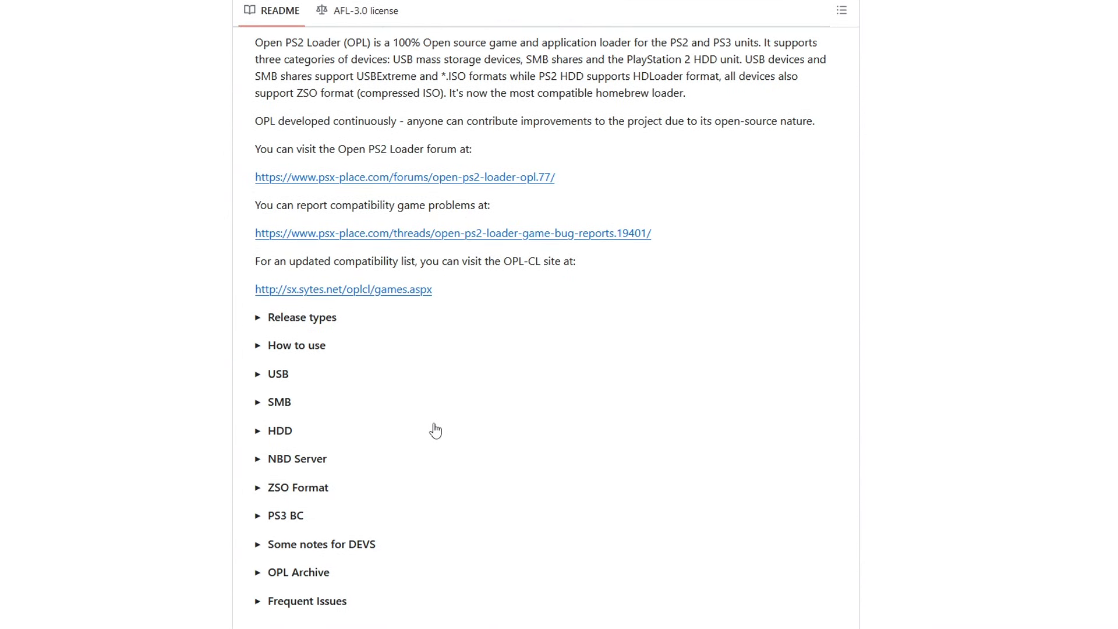
scroll(434, 430, "up", 16)
scroll(793, 395, "down", 17)
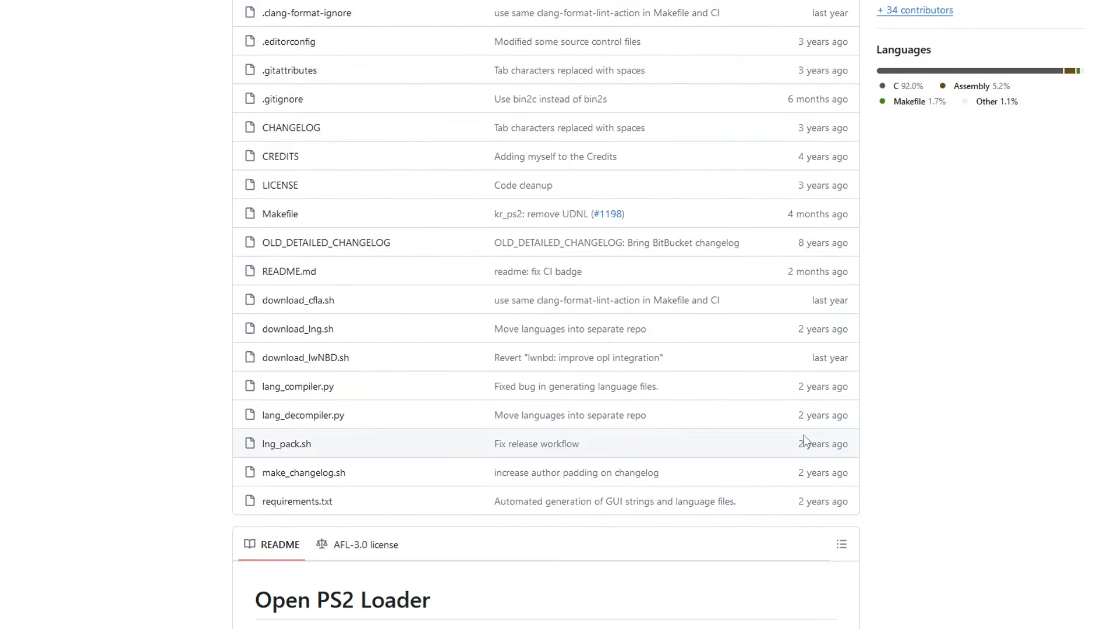
scroll(800, 445, "down", 1)
scroll(599, 315, "up", 5)
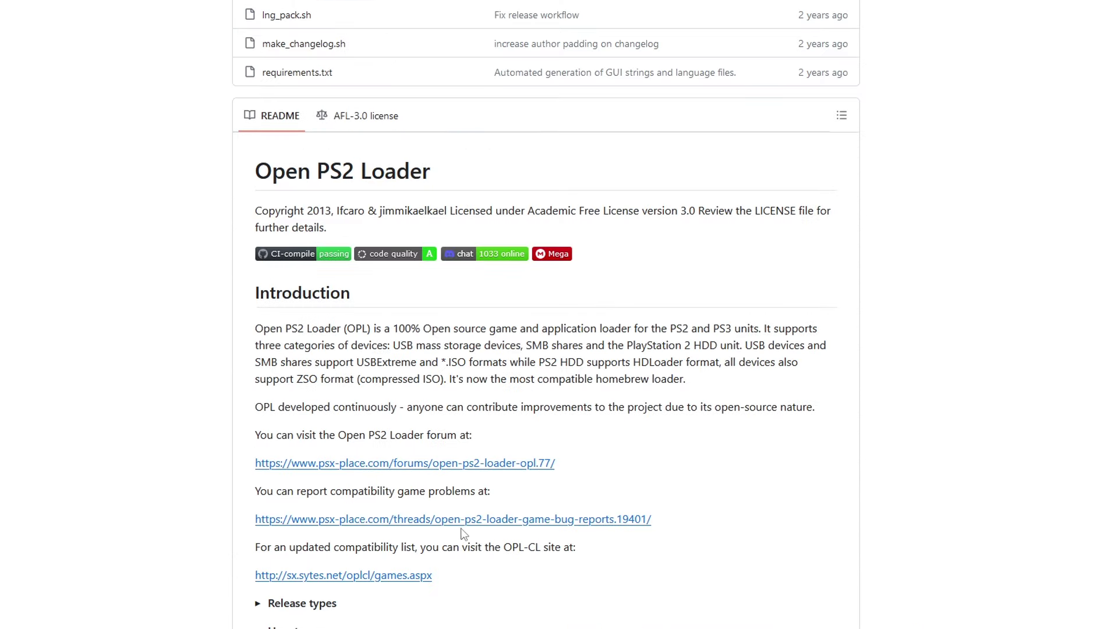
scroll(463, 534, "down", 4)
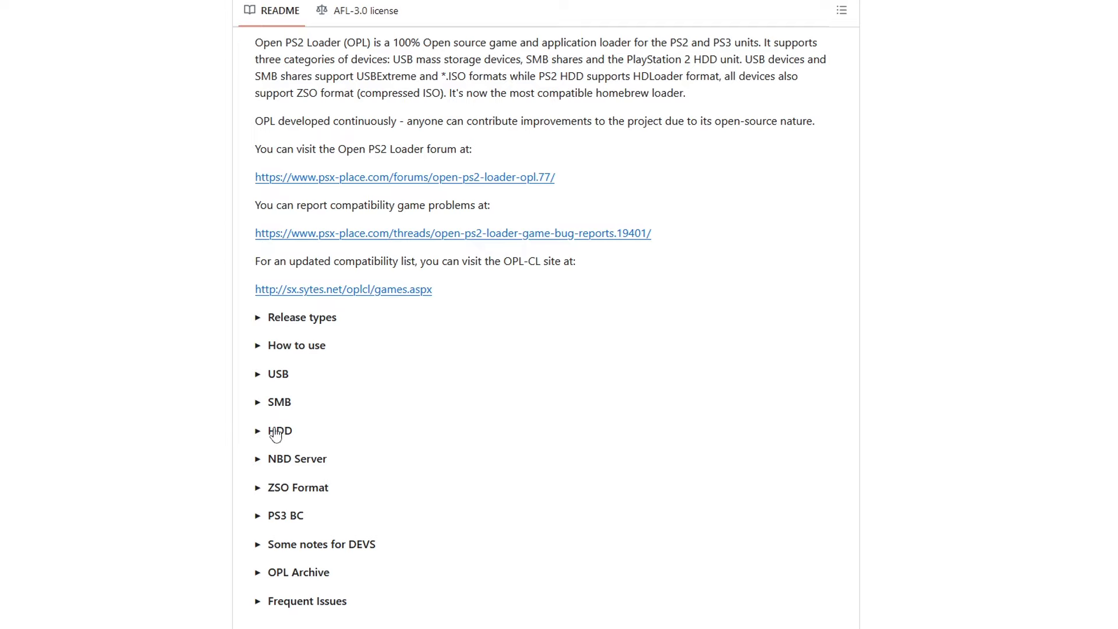
Open the Open PS2 Loader v1.1.0 release and highlight the OPNPS2LD-v1.1.0.7z file among its assets.
scroll(815, 299, "up", 20)
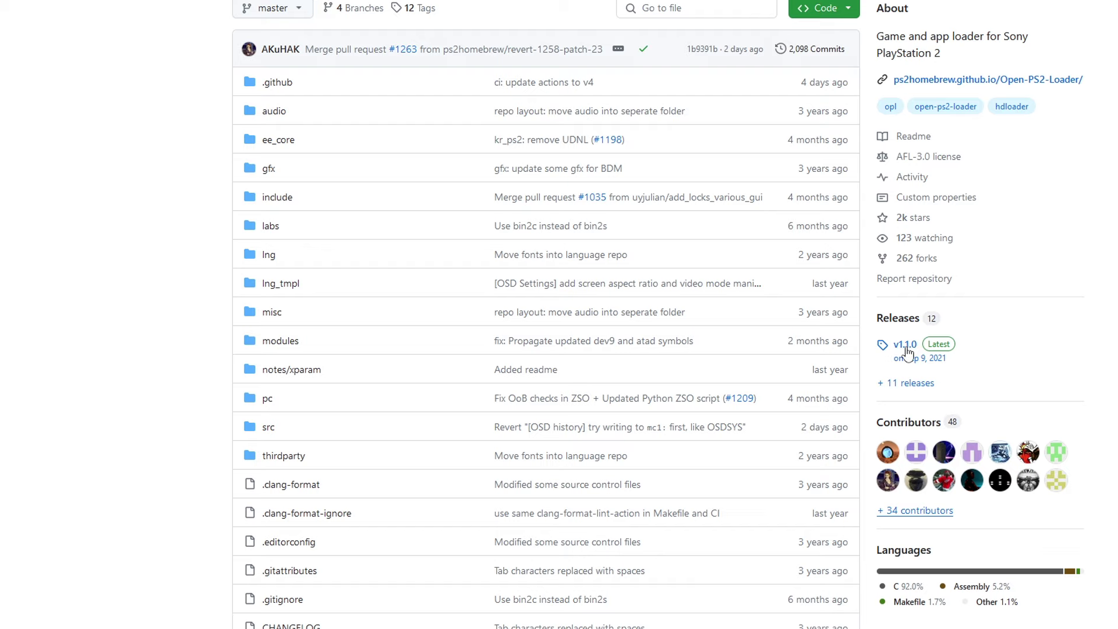
left_click(909, 347)
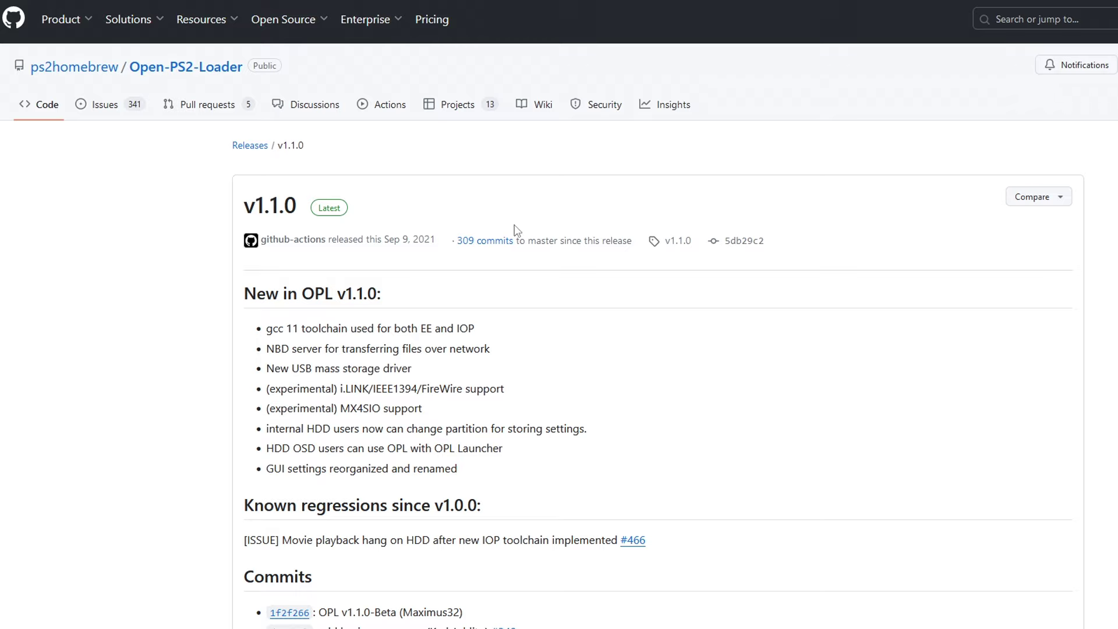
scroll(878, 416, "down", 20)
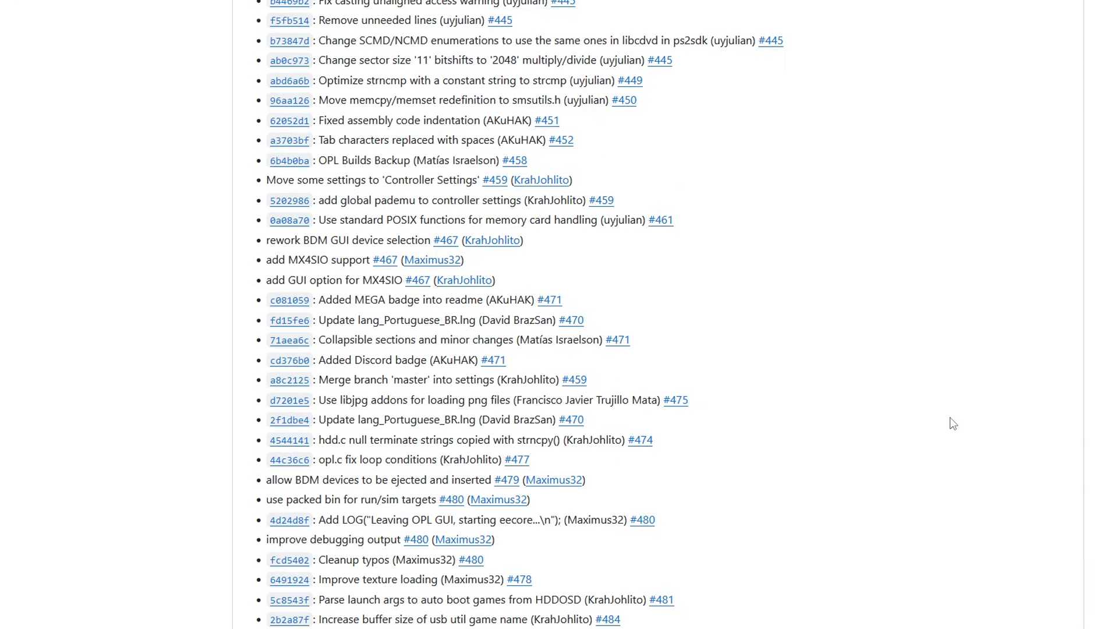
scroll(951, 423, "down", 18)
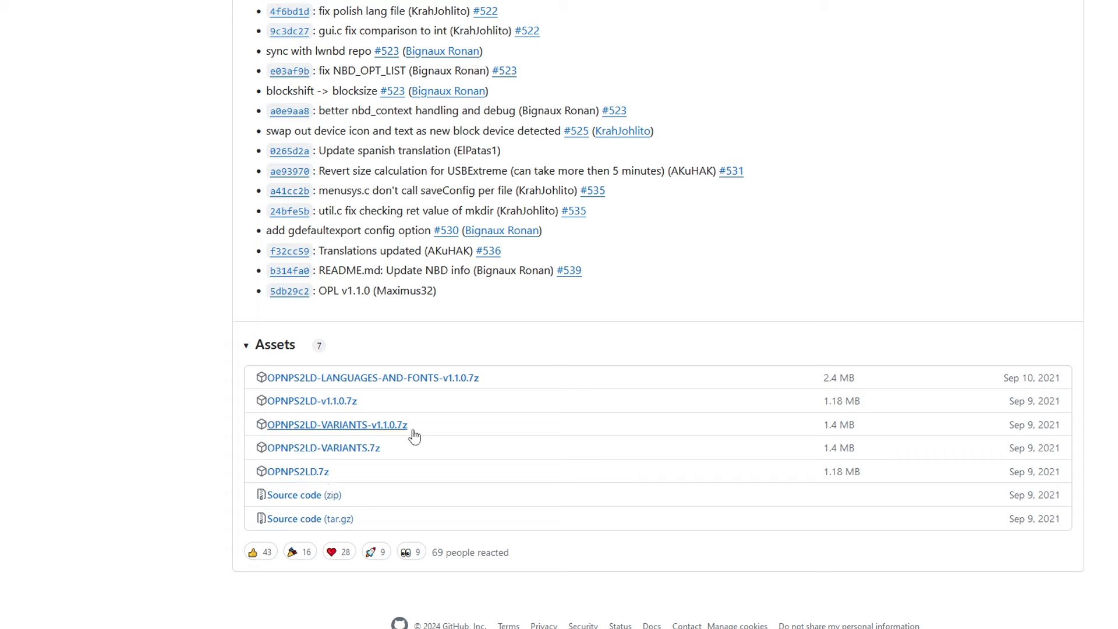
left_click_drag(361, 401, 229, 407)
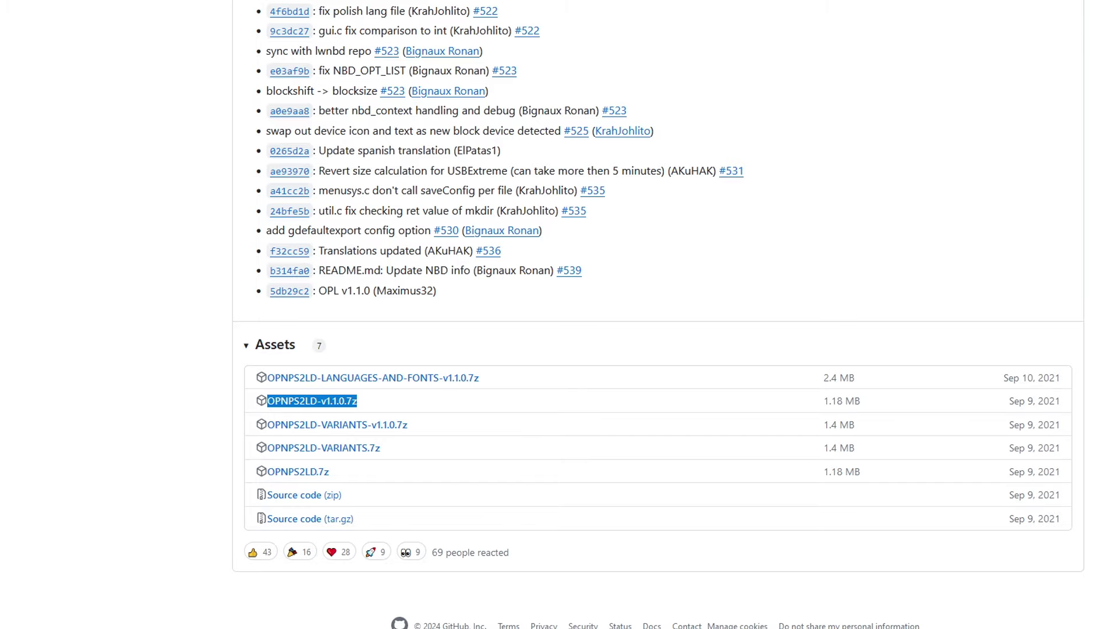
scroll(204, 332, "up", 20)
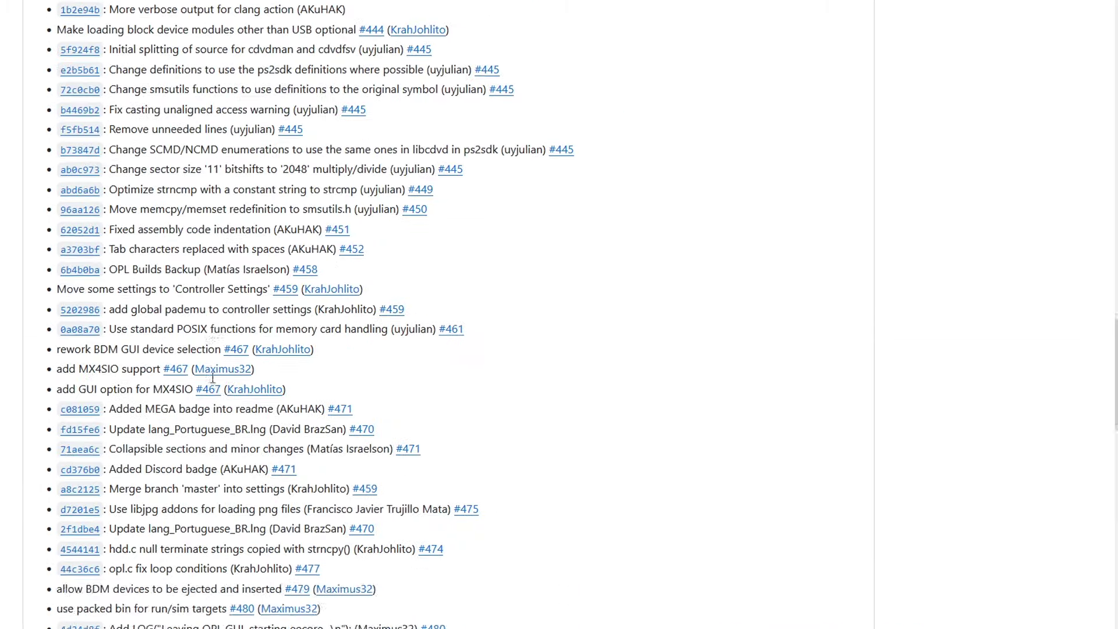
scroll(174, 279, "up", 6)
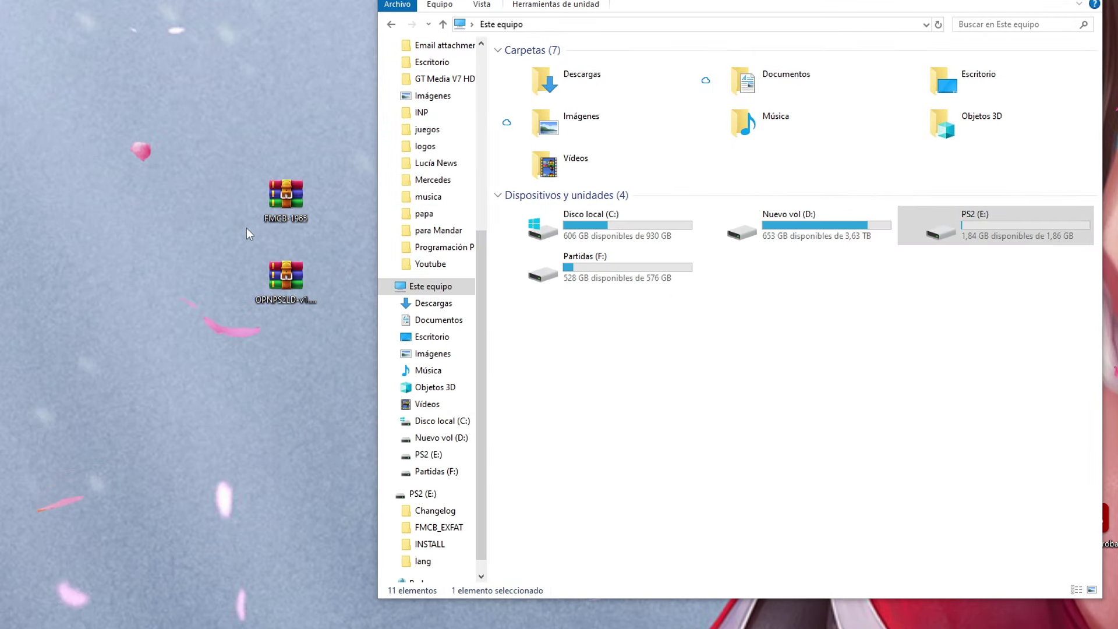
Switch to the desktop and File Explorer, and select the FMCB 1965 and OPNPS2LD-v1.1.0(2) archives together.
left_click_drag(163, 124, 343, 438)
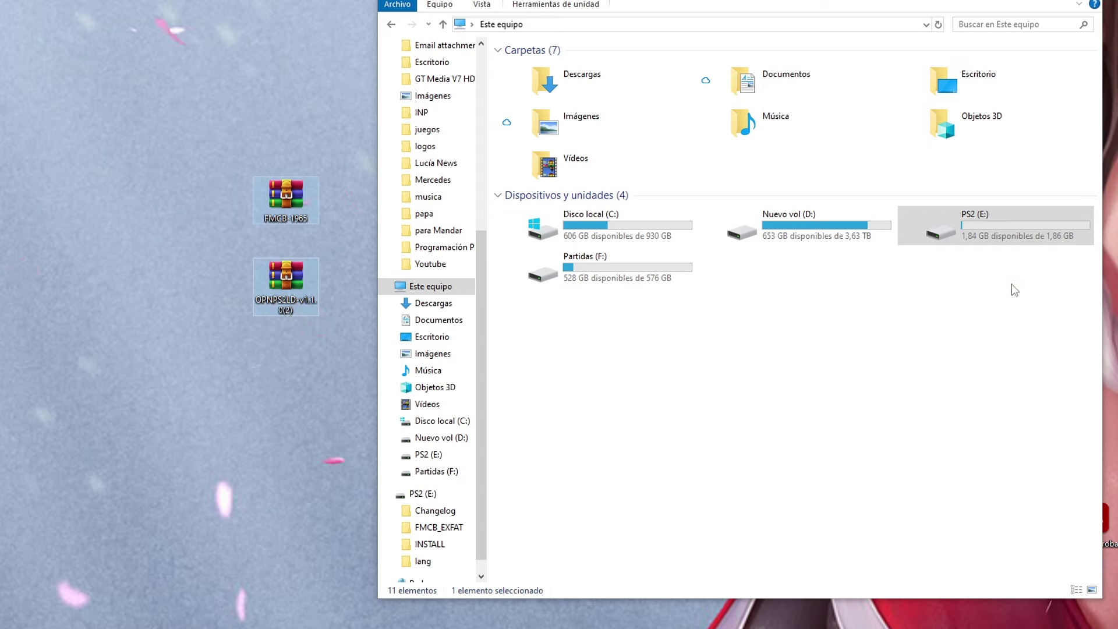
left_click(931, 286)
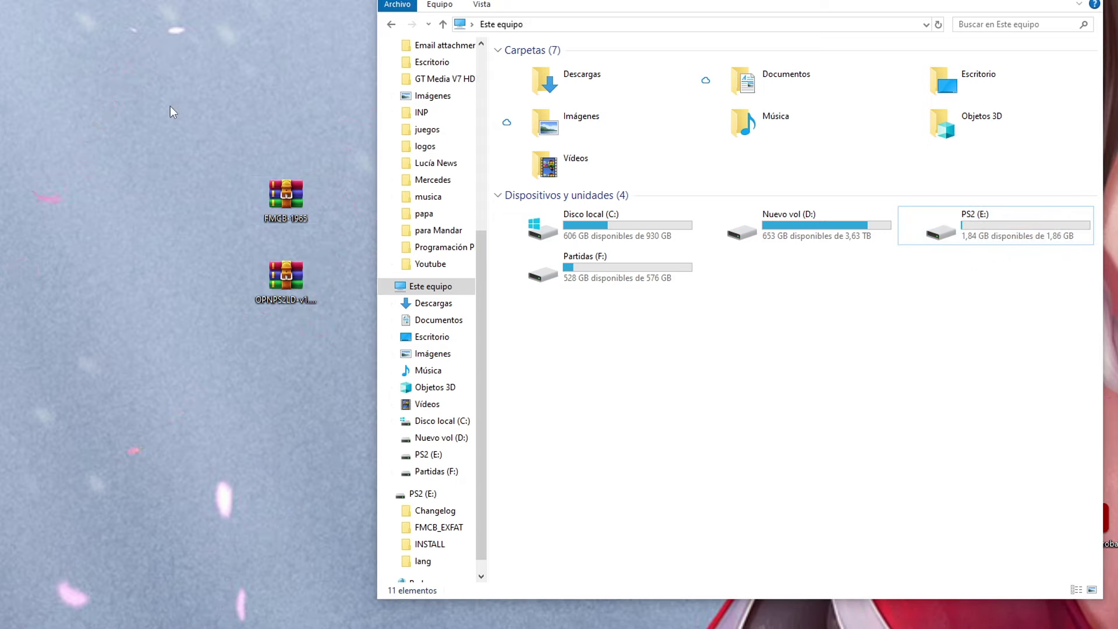
left_click_drag(170, 107, 344, 356)
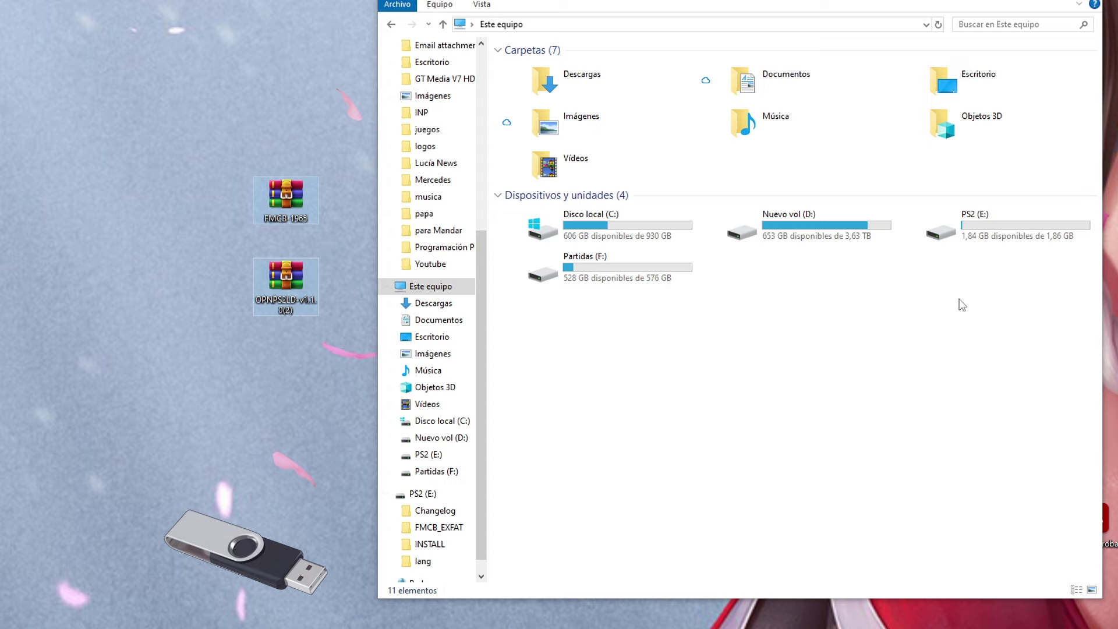
Quick-format the PS2 (E:) drive as FAT32 with 4096-byte allocation units and the volume label PS2, and open the drive.
left_click(984, 230)
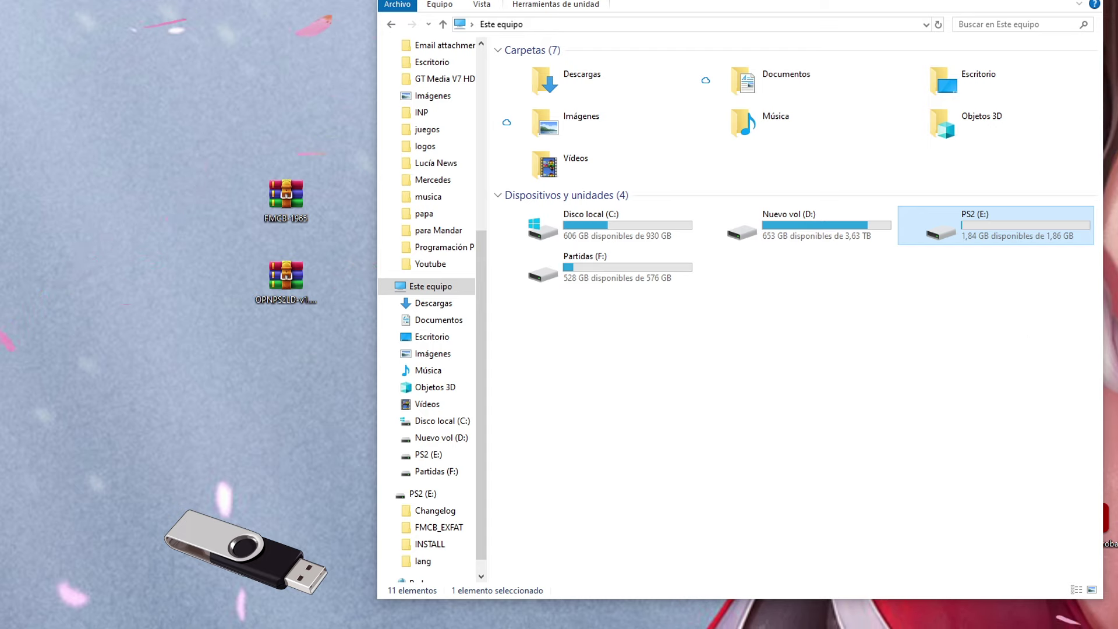
right_click(1052, 233)
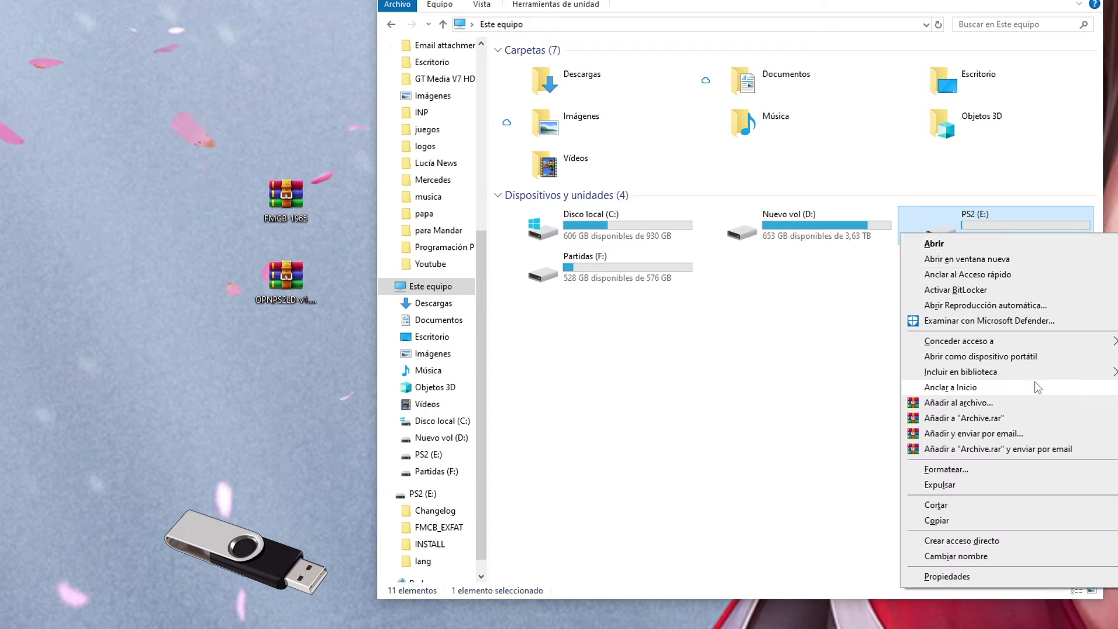
left_click(1002, 467)
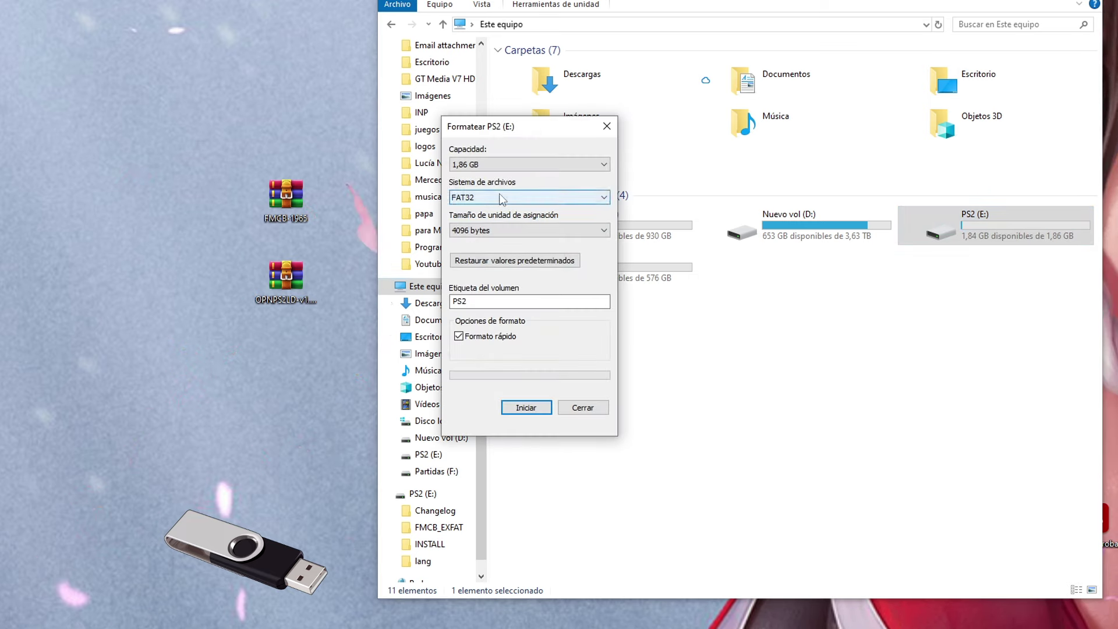
left_click(499, 196)
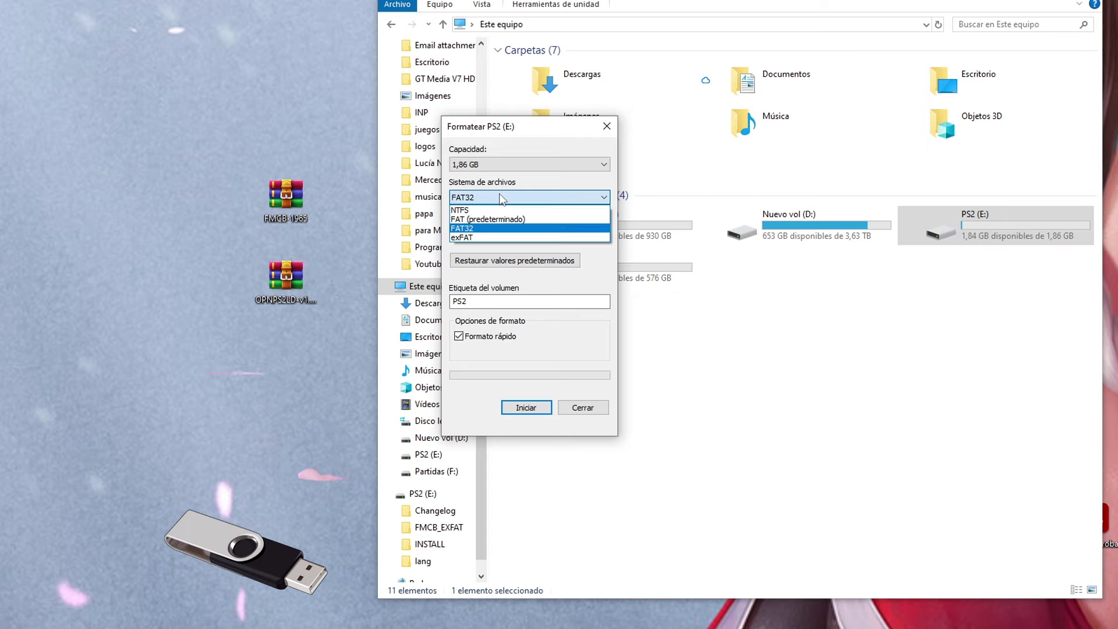
left_click(489, 229)
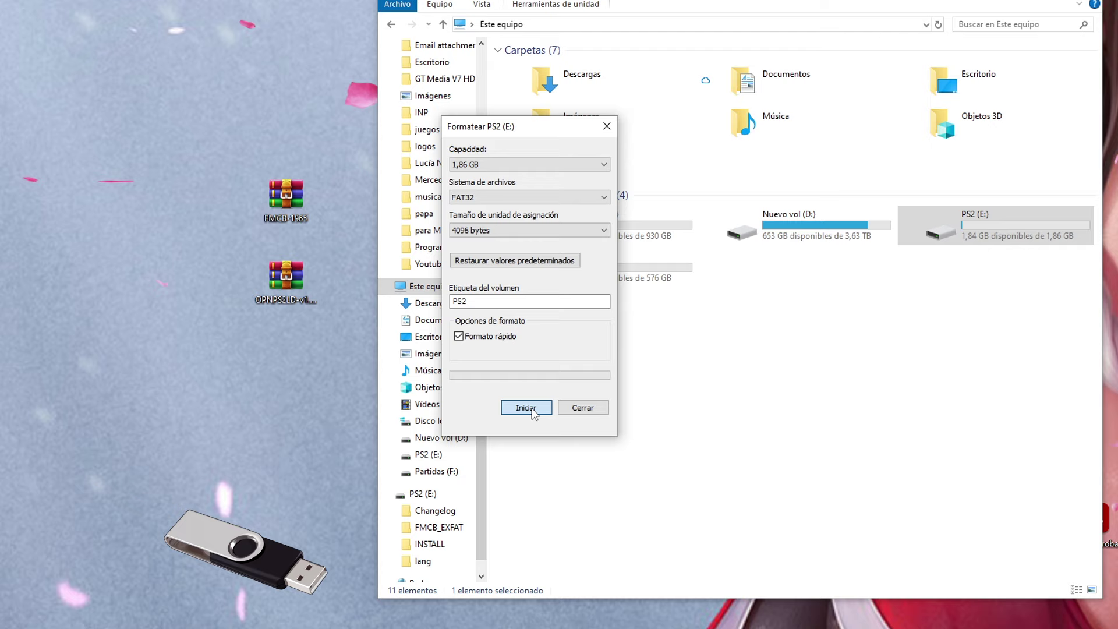
double_click(538, 302)
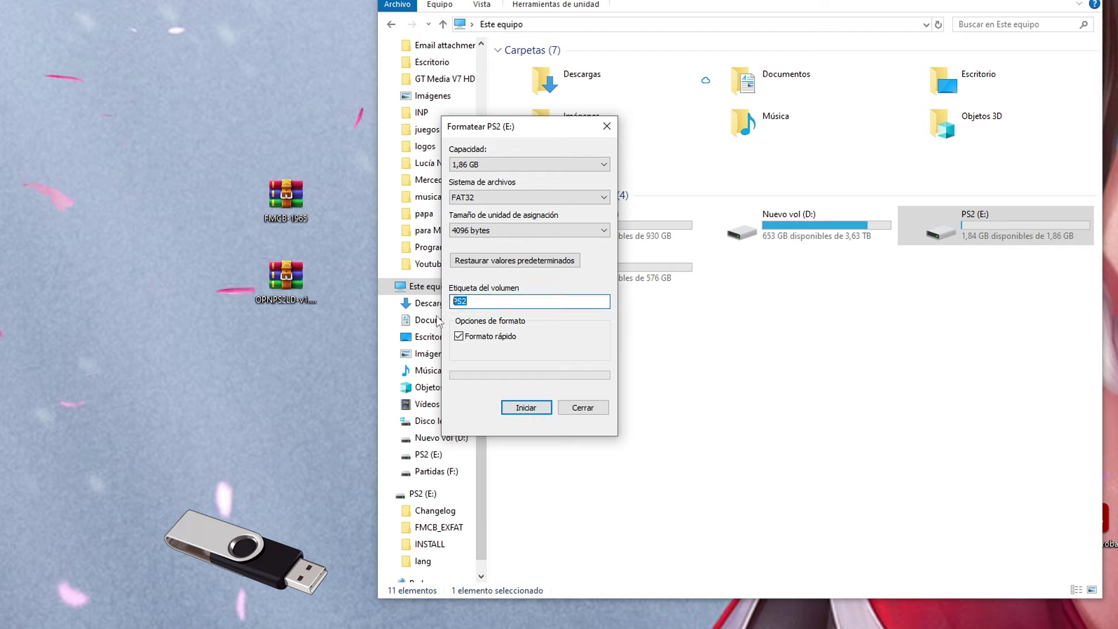
left_click(526, 407)
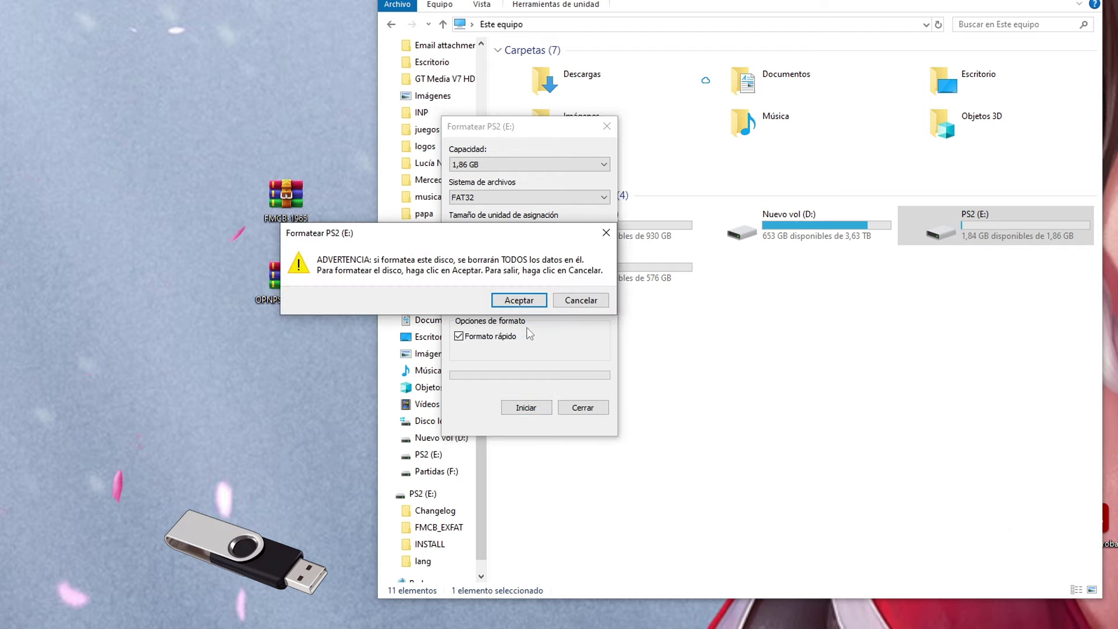
left_click(511, 301)
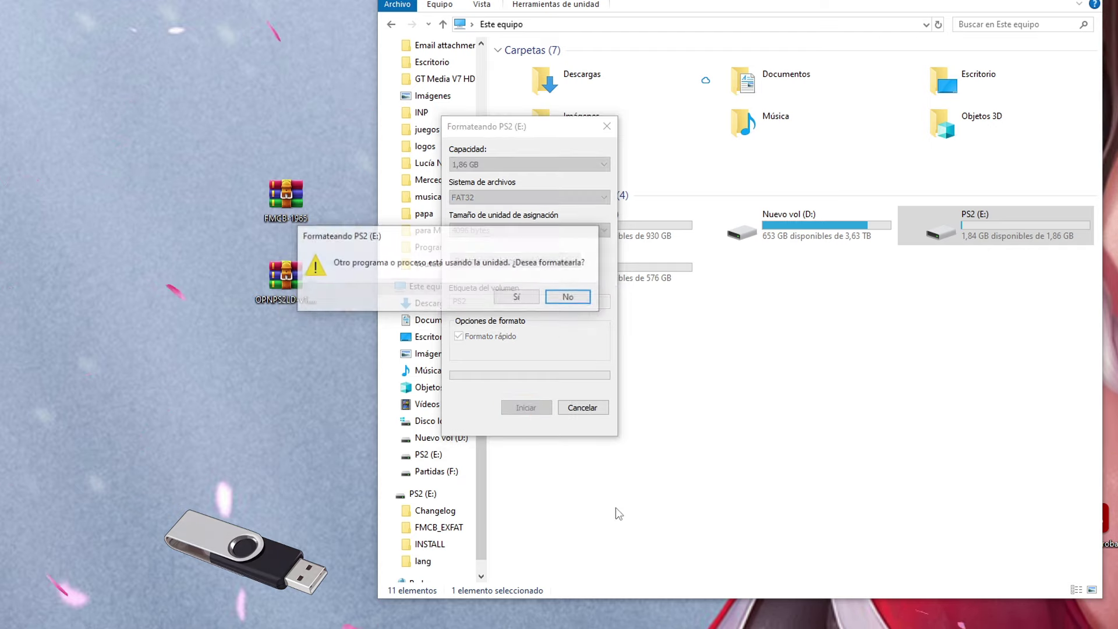
left_click(518, 301)
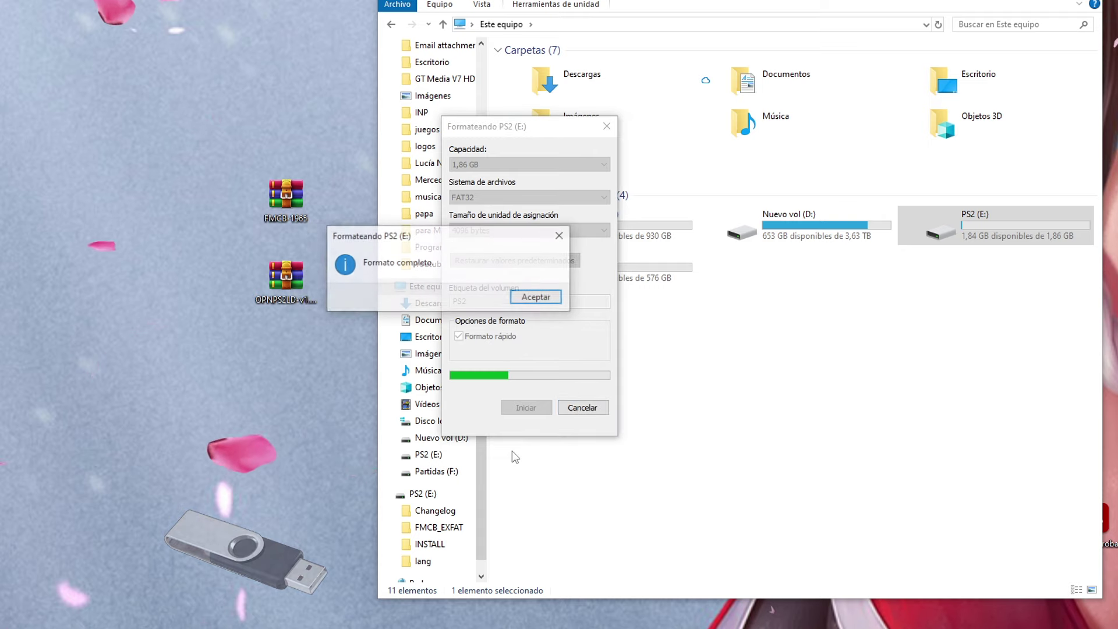
left_click(535, 296)
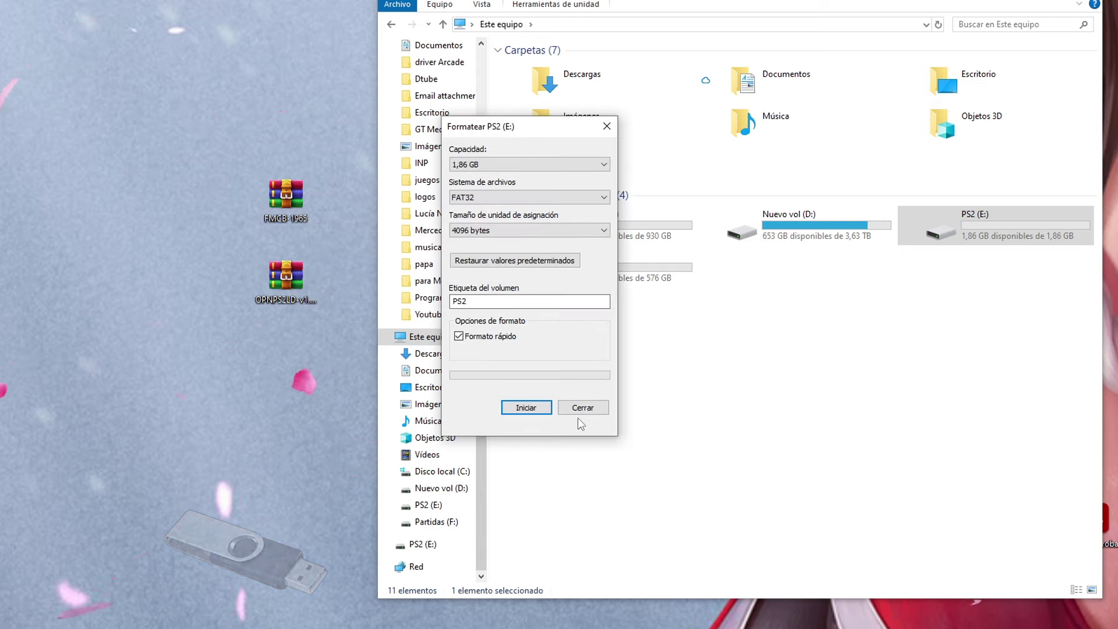
left_click(582, 407)
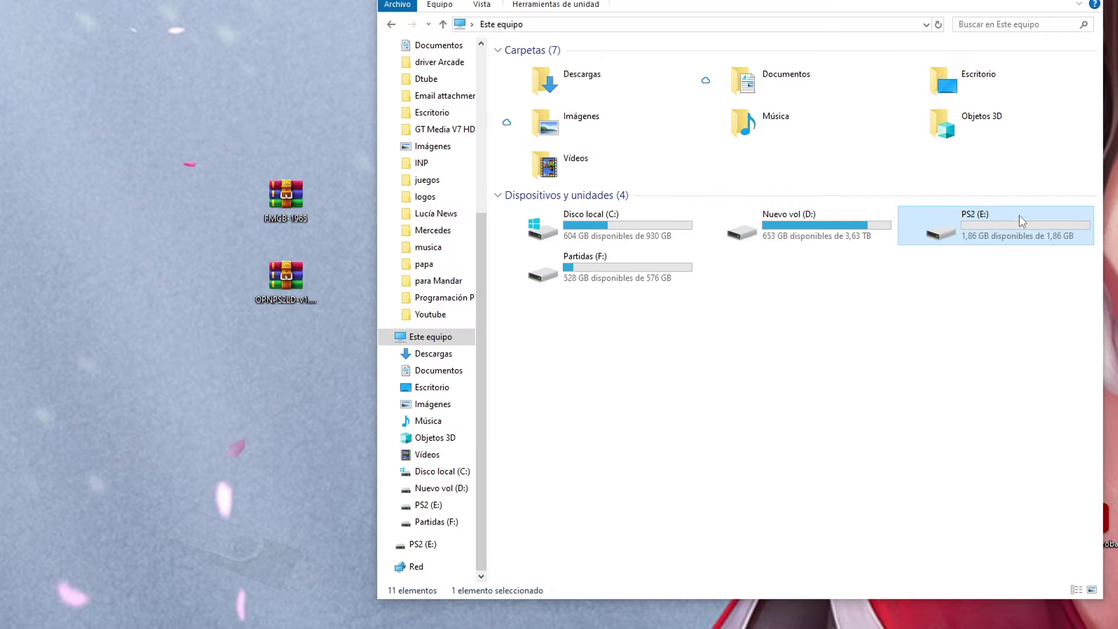
double_click(987, 234)
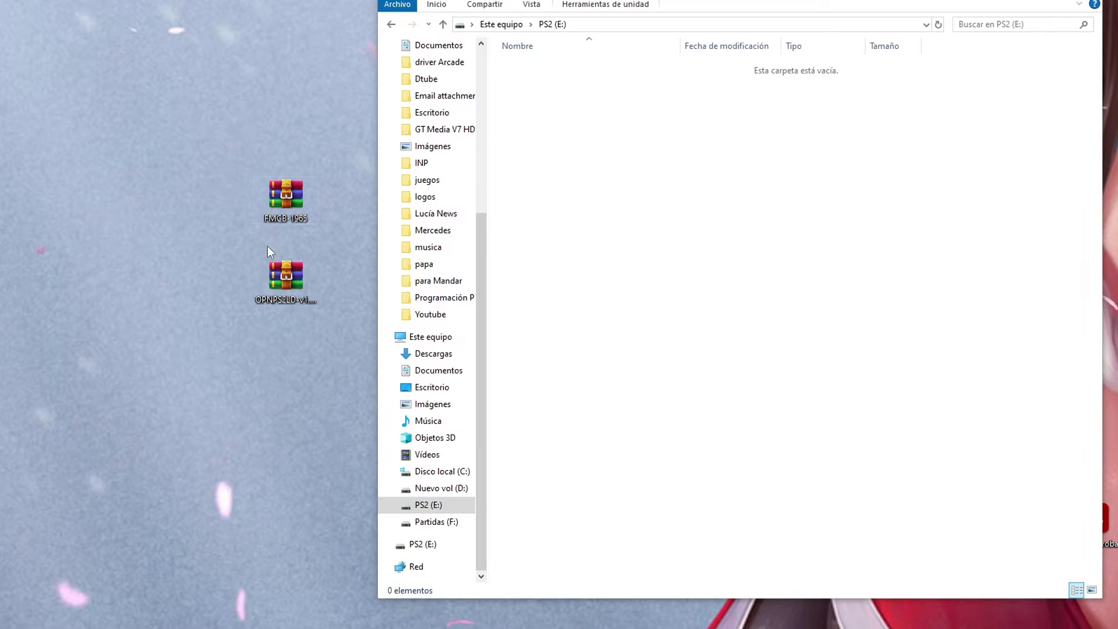
left_click_drag(357, 108, 720, 86)
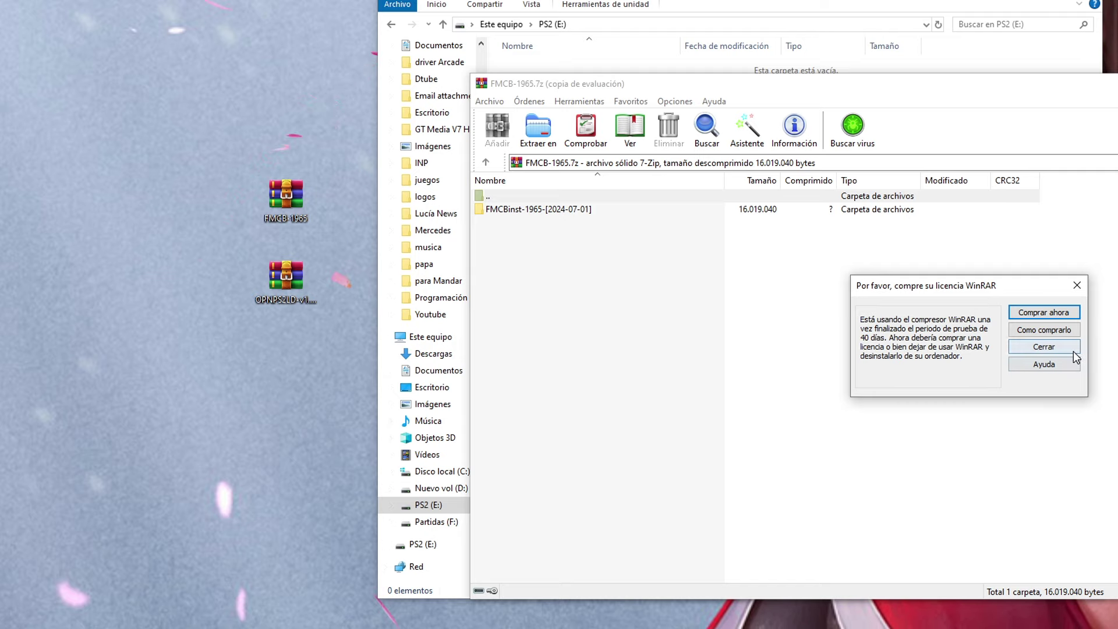
left_click(1043, 346)
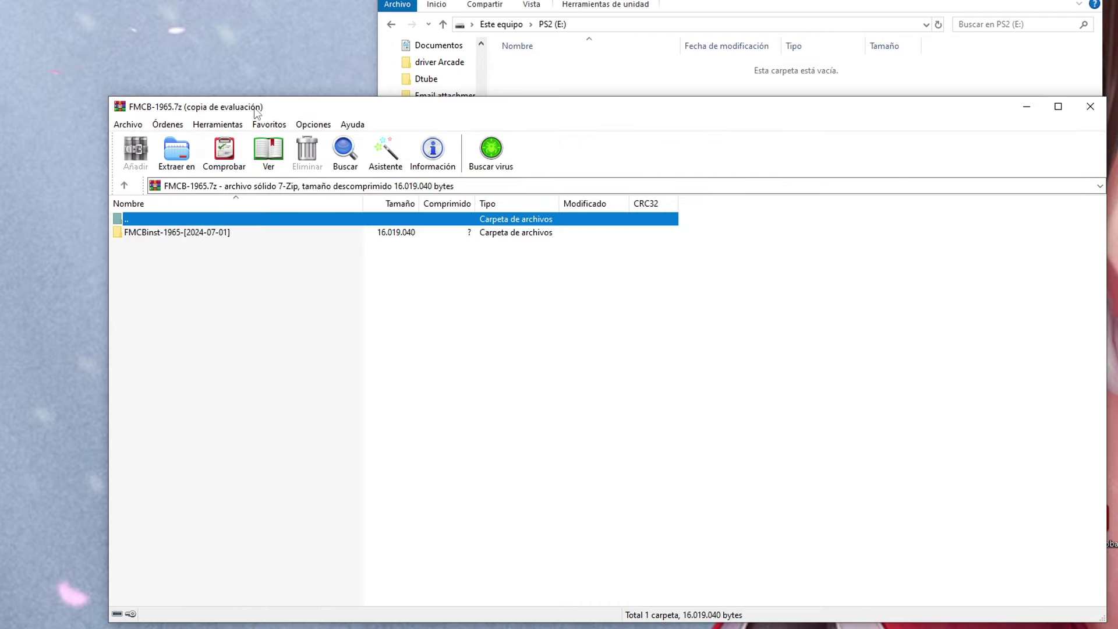
left_click_drag(253, 107, 551, 105)
left_click(472, 231)
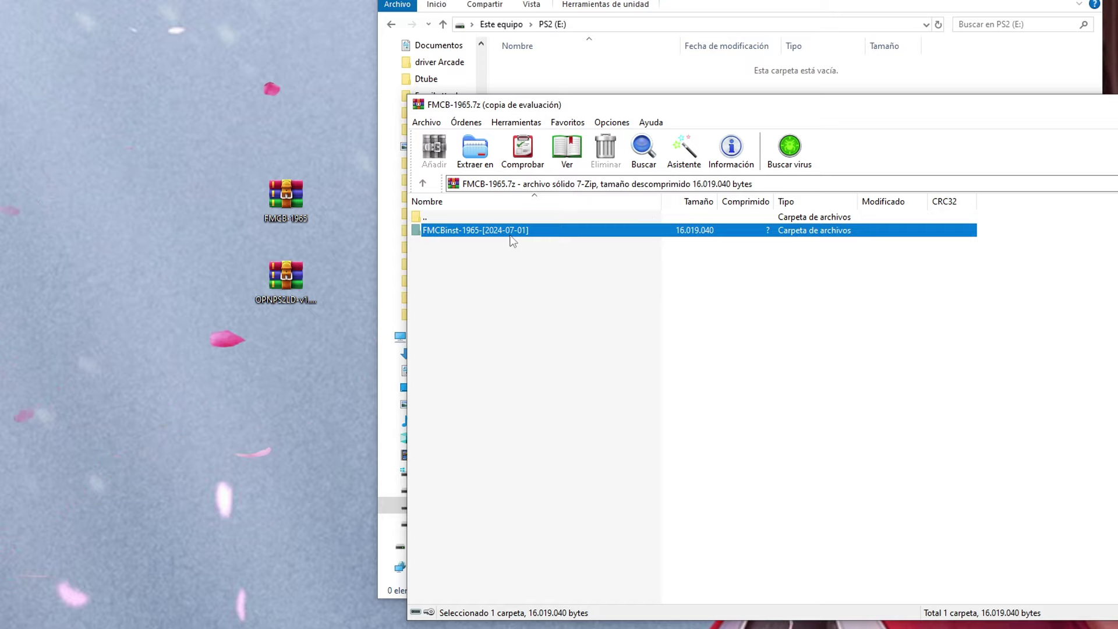
left_click(418, 105)
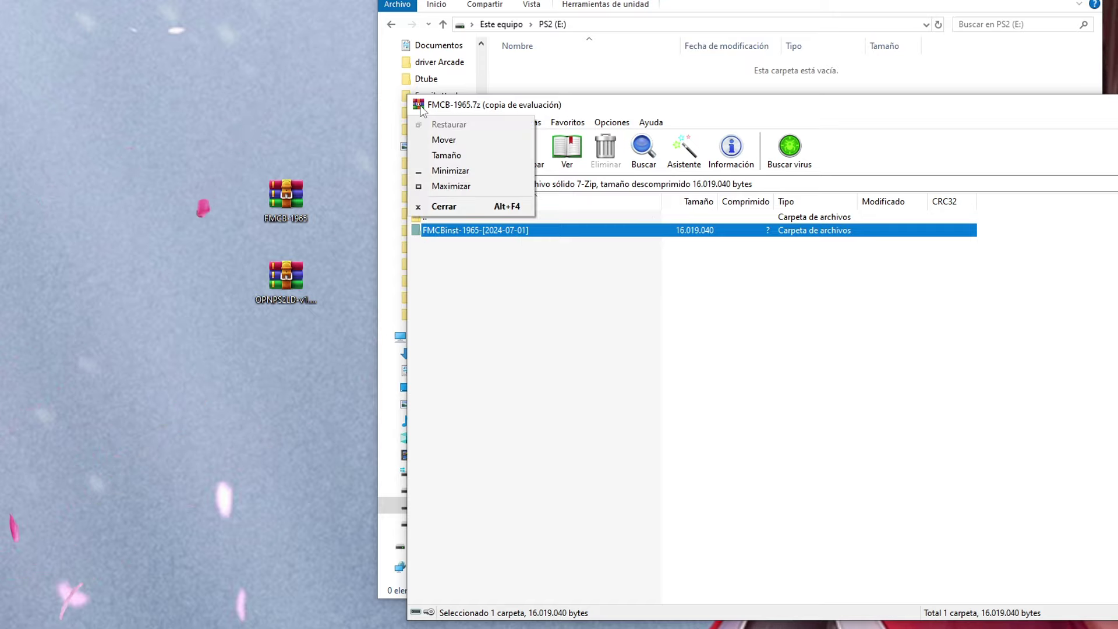
left_click(442, 205)
Extract the FMCB 1965 archive onto the desktop, place the extracted FMCBinst-1965 folder above the archive and open it.
right_click(282, 201)
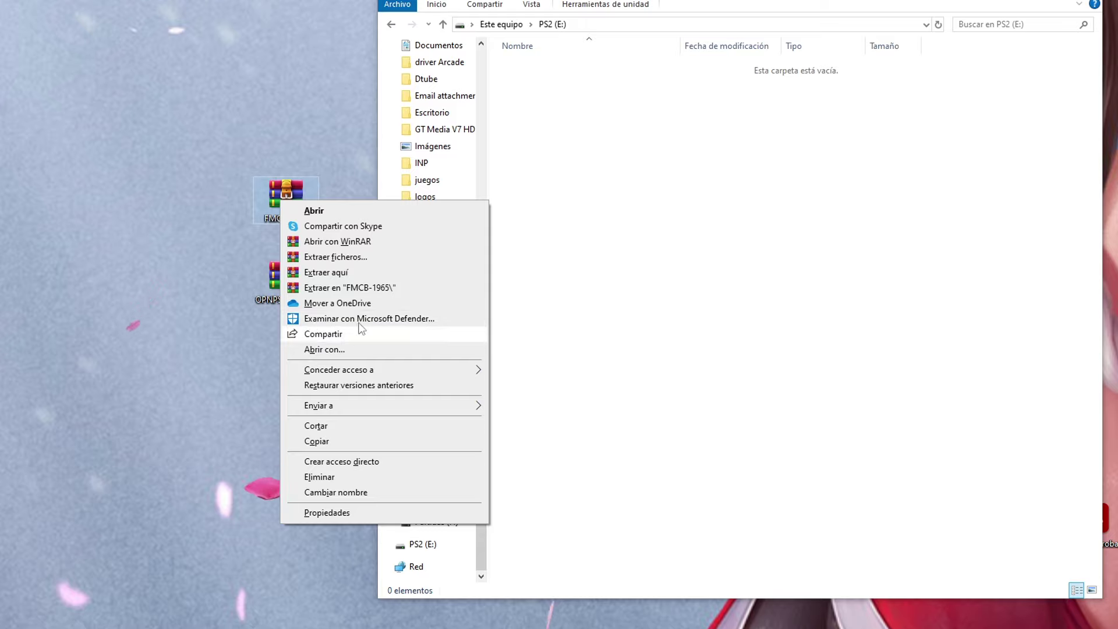
left_click(353, 272)
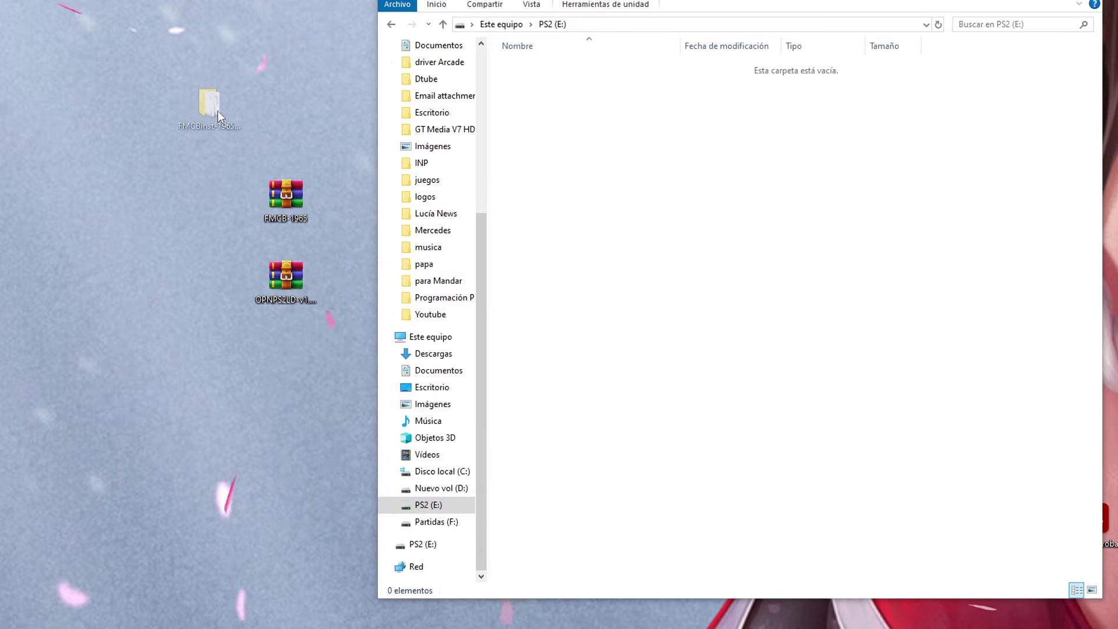
left_click_drag(201, 116, 286, 134)
double_click(286, 134)
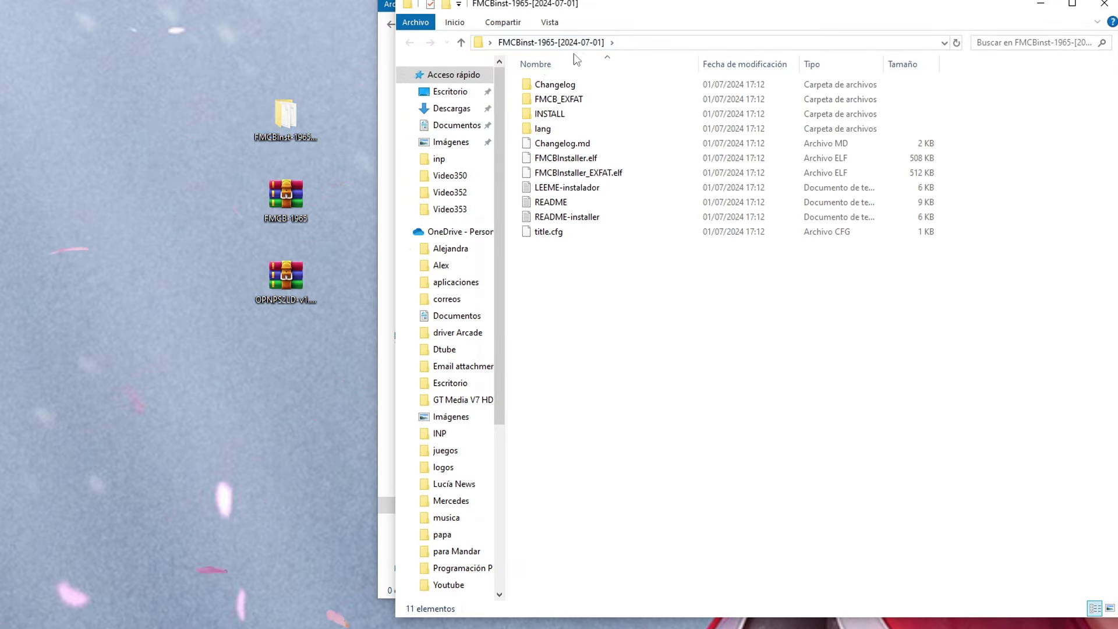
Display the full path of the FMCBinst-1965 folder and highlight its date part, [2024-07-01].
left_click(635, 43)
left_click(635, 43)
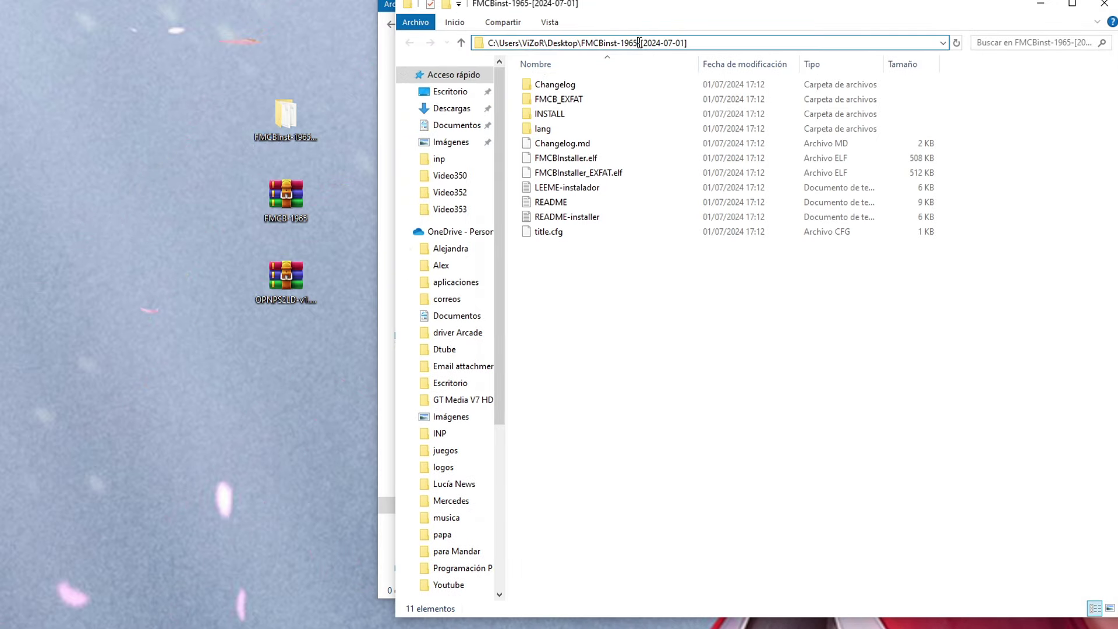
left_click_drag(643, 44, 674, 46)
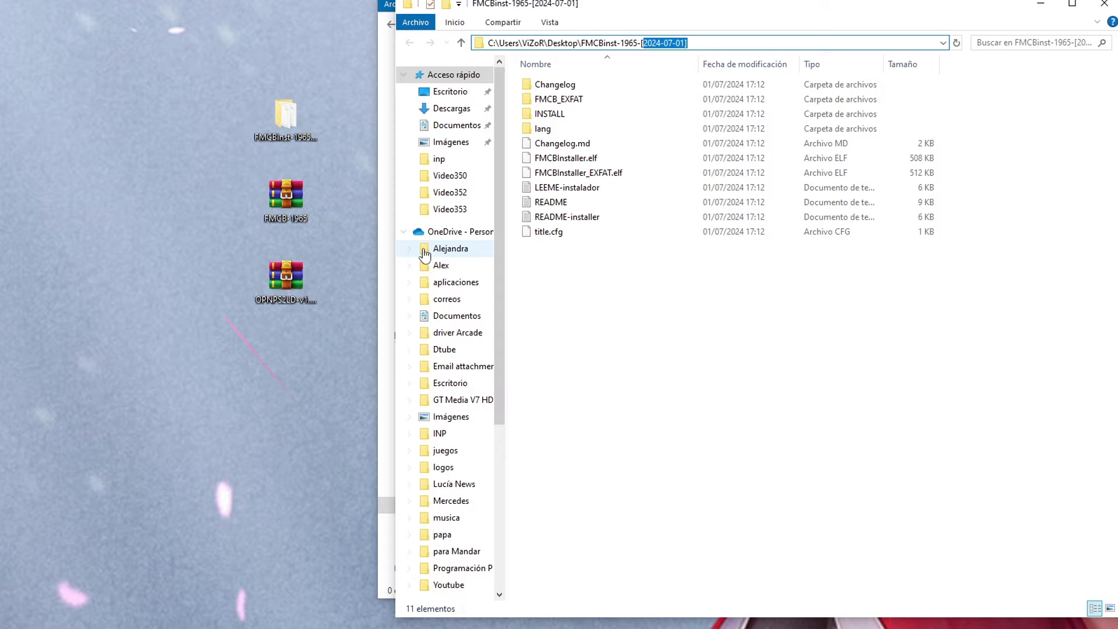
left_click(681, 376)
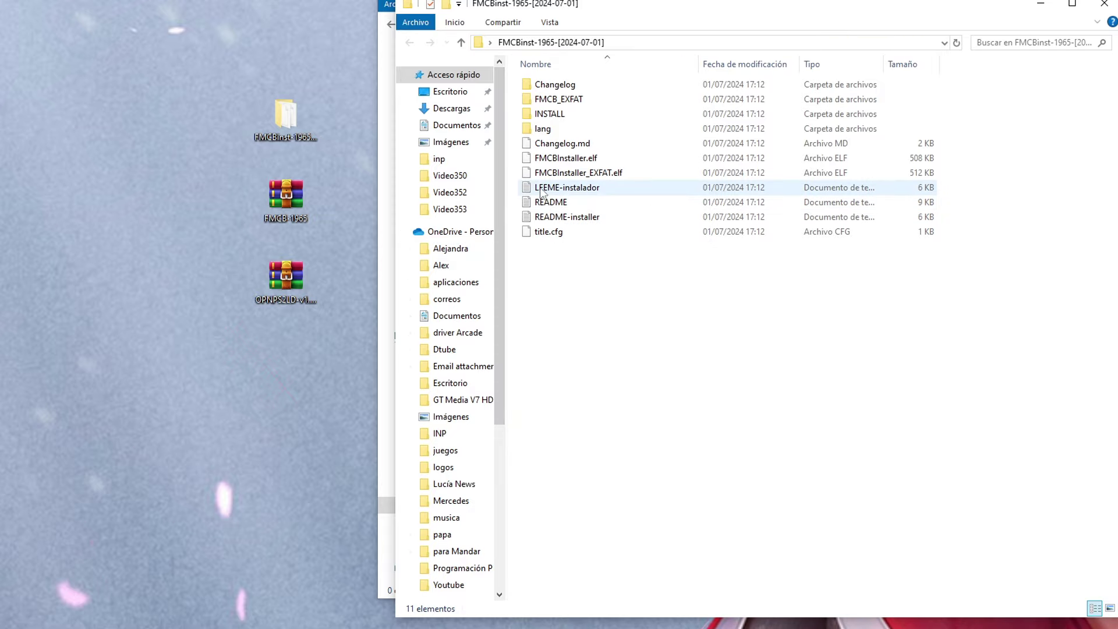
Open the LEEME-instalador text file and highlight the SCPH-90XXX exception and the beginning of the port 1 card backup line.
double_click(573, 188)
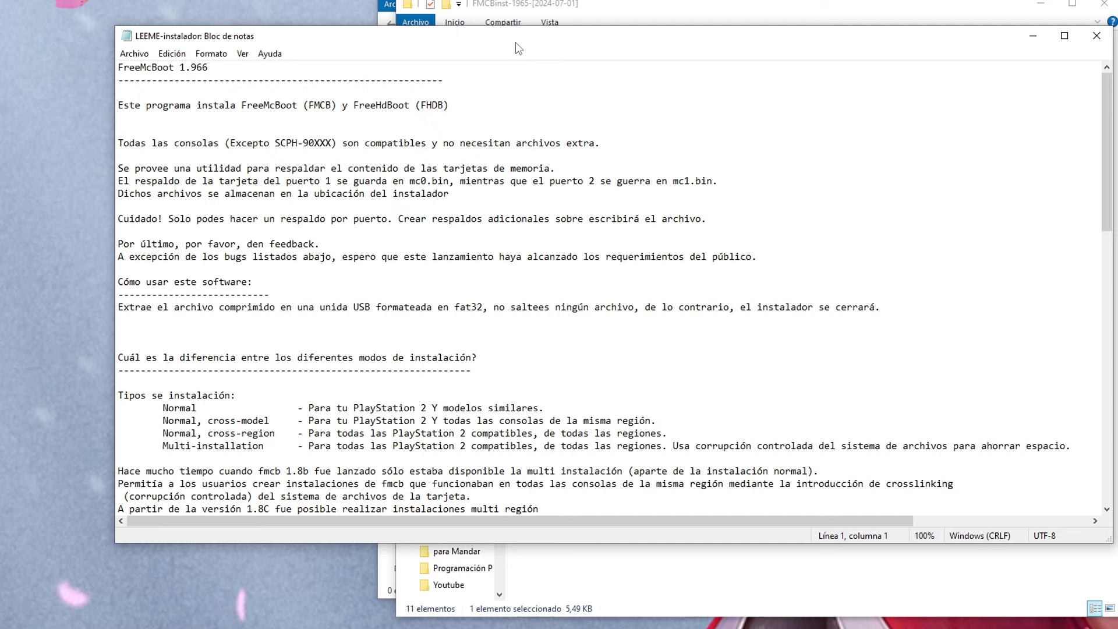
left_click_drag(515, 42, 487, 17)
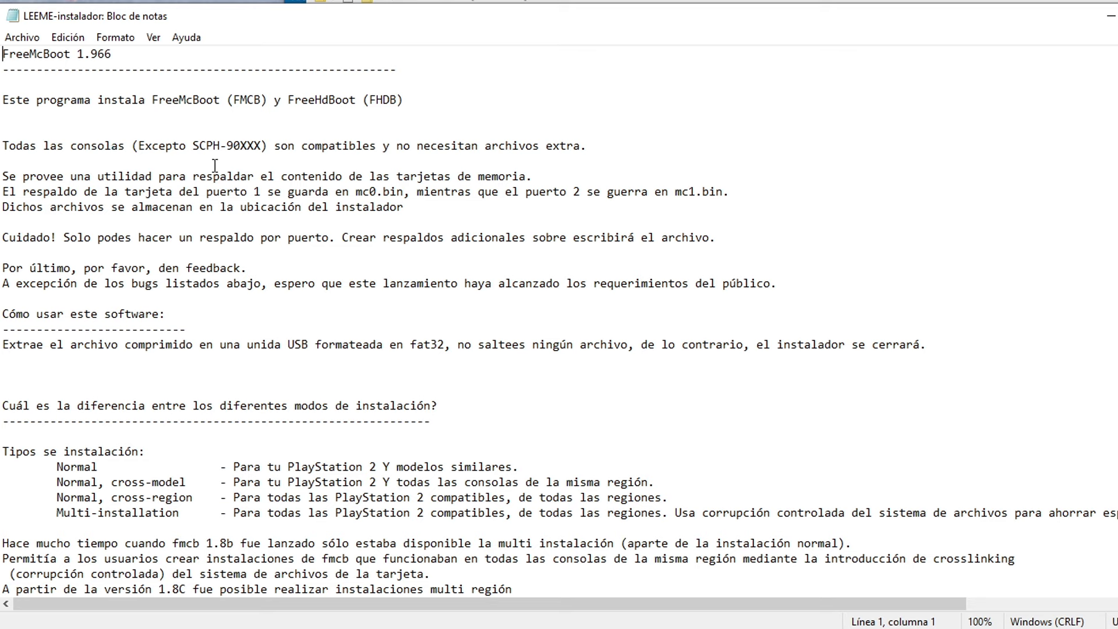
left_click_drag(194, 146, 264, 147)
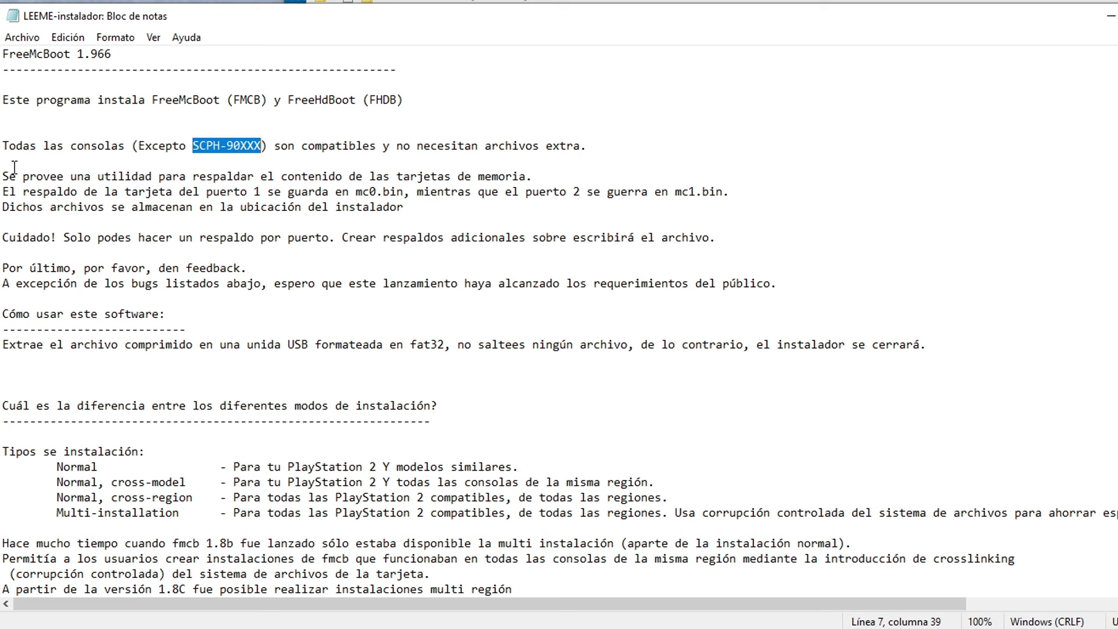
left_click_drag(4, 192, 314, 197)
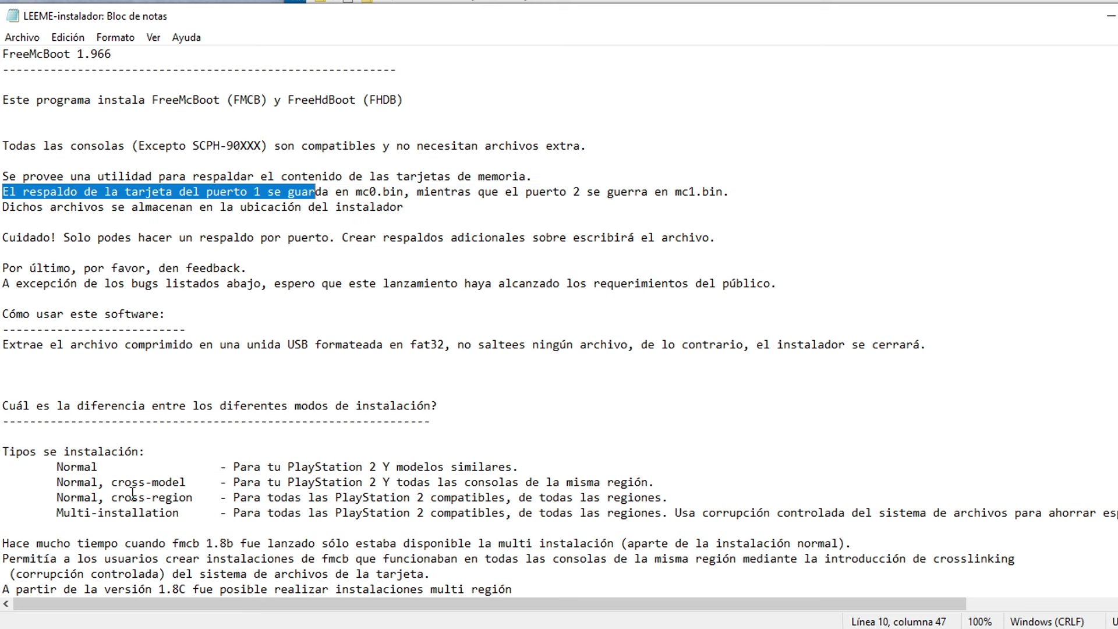
Examine the readme's installation types block and its instruction on extracting the archive to a FAT32 USB drive, highlighting both passages.
scroll(150, 486, "down", 3)
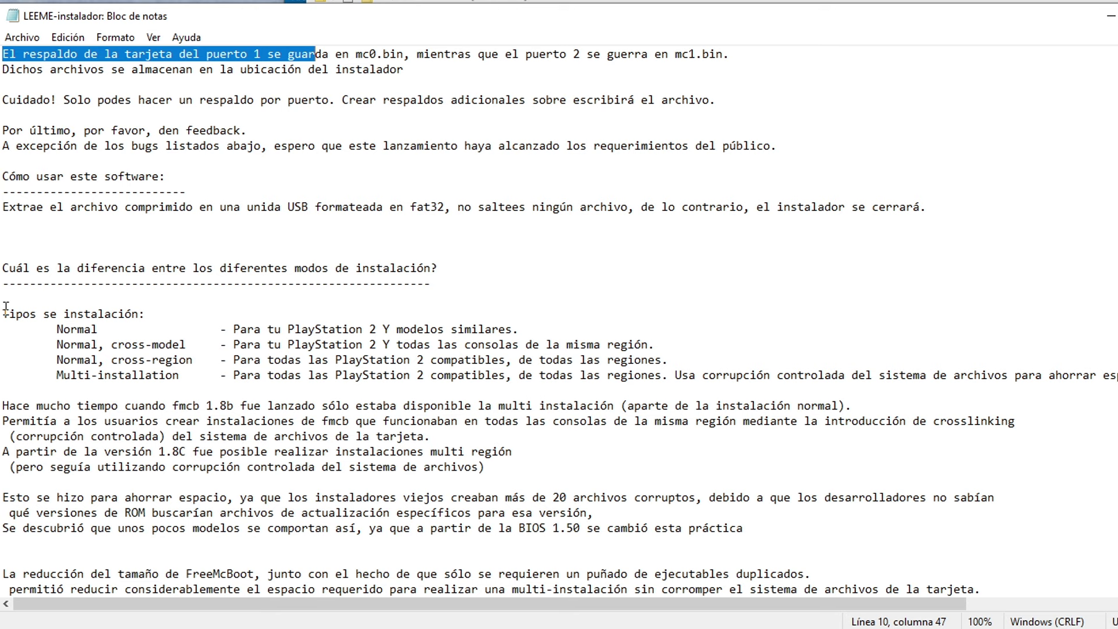
left_click_drag(6, 308, 406, 396)
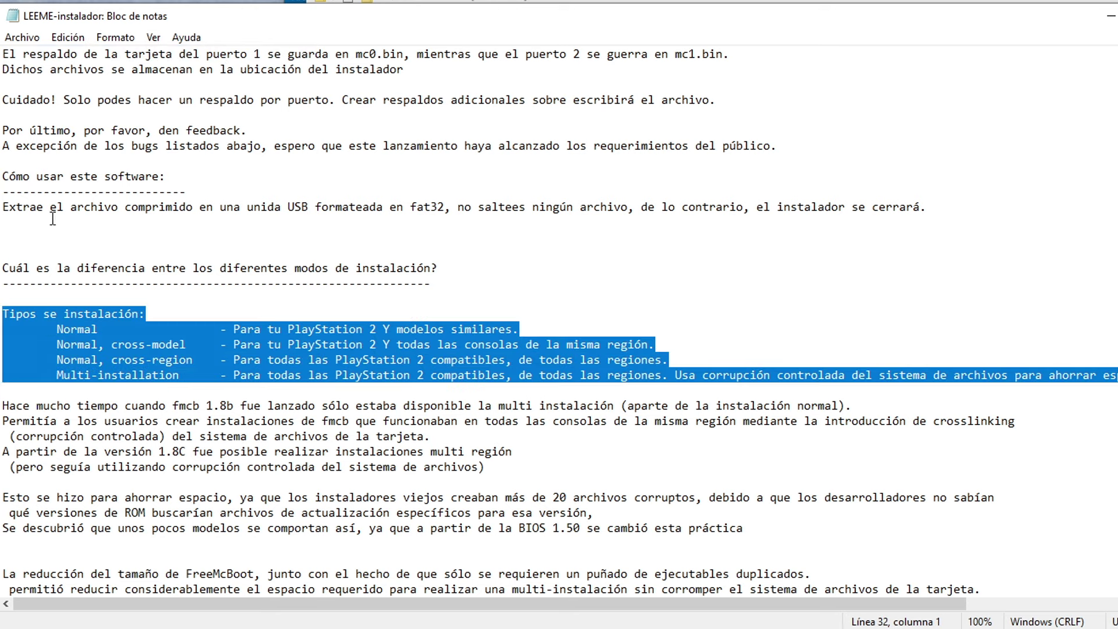
left_click_drag(1, 208, 222, 233)
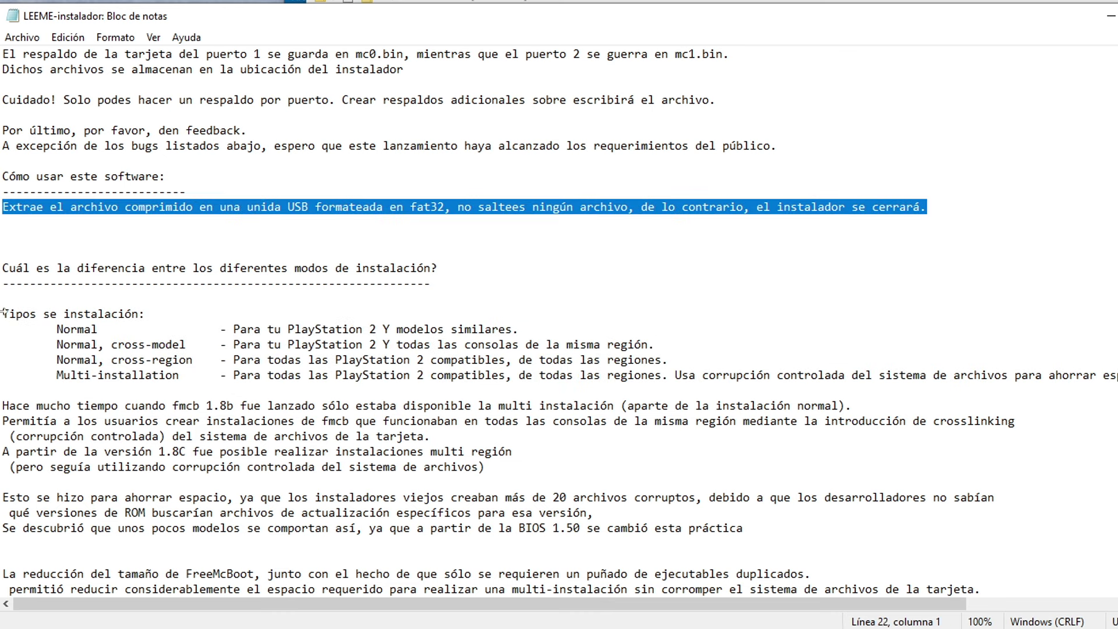
left_click_drag(6, 312, 1112, 388)
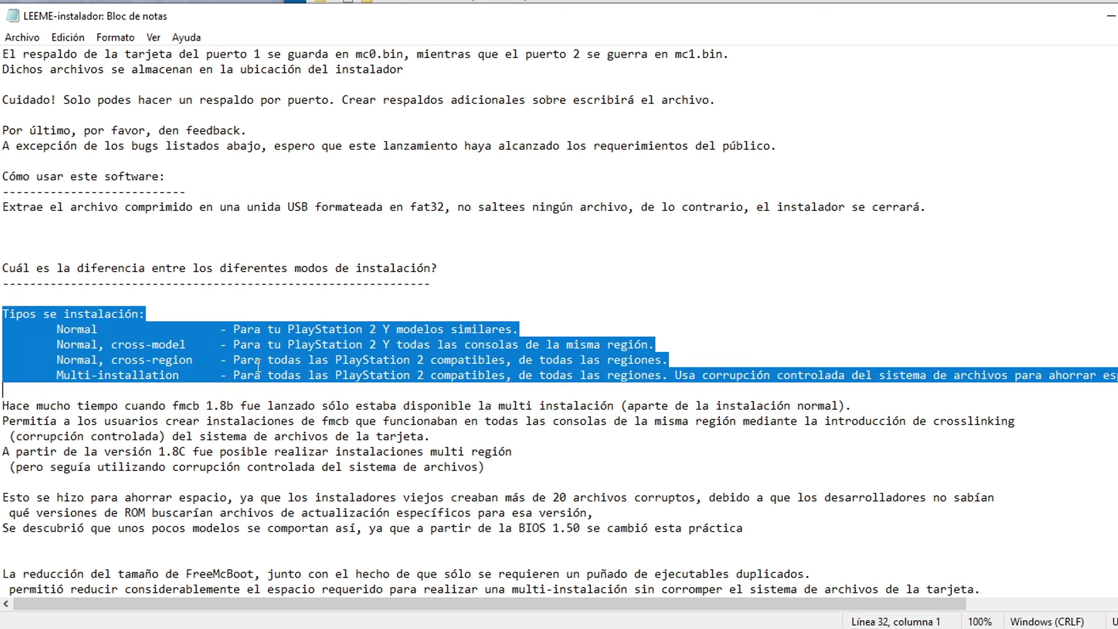
left_click(49, 338)
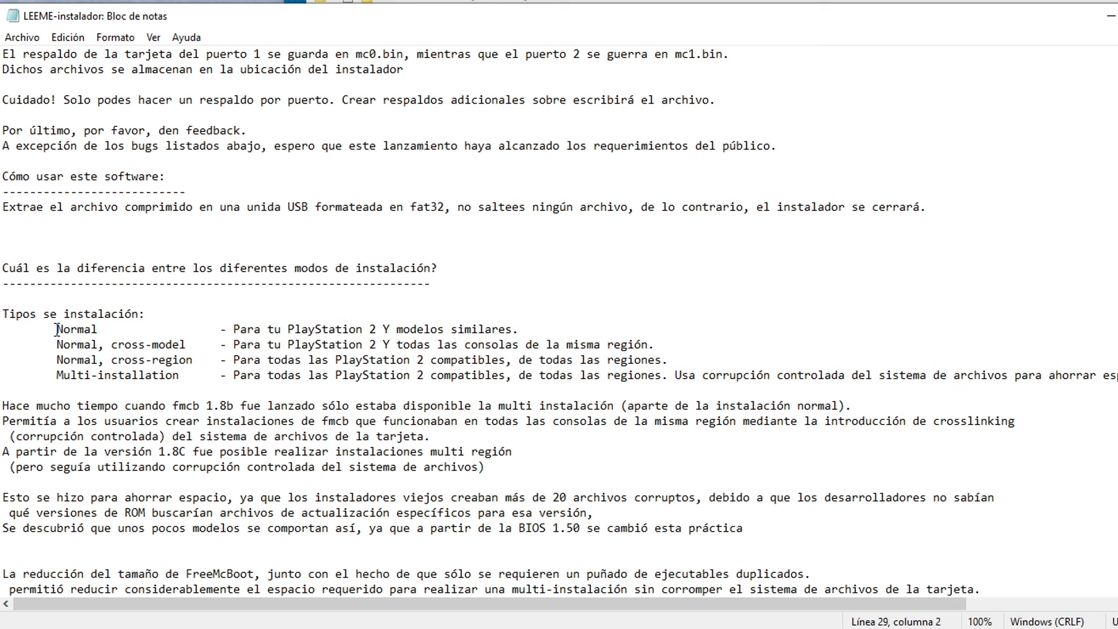
Highlight the Normal installation line in the readme and put the text file away to return to the FMCBinst-1965 folder.
left_click_drag(57, 330, 573, 329)
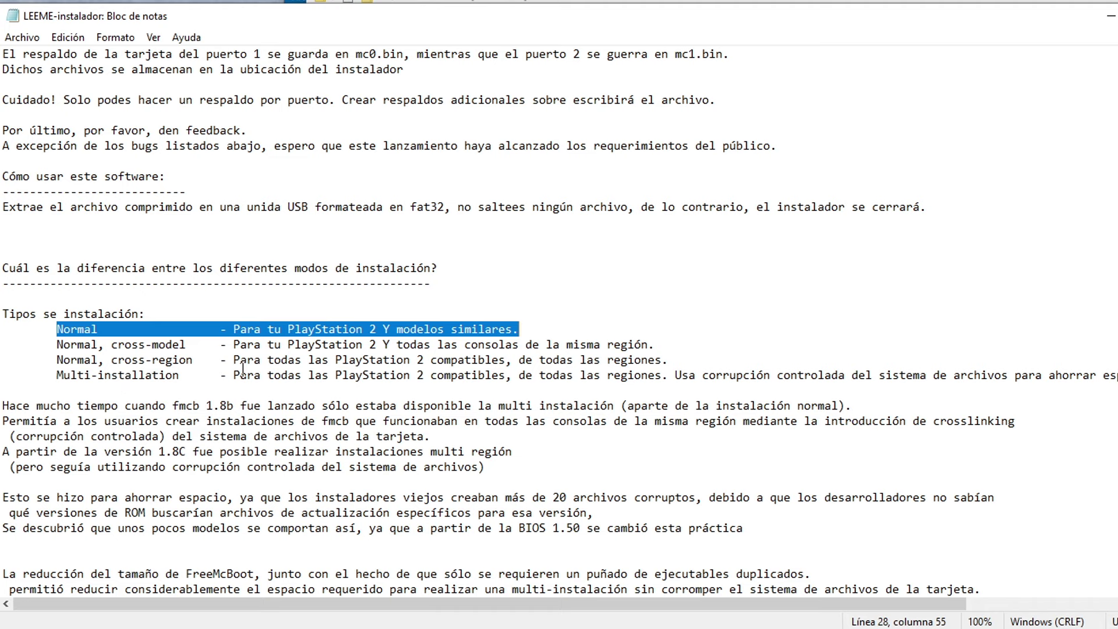
left_click(64, 329)
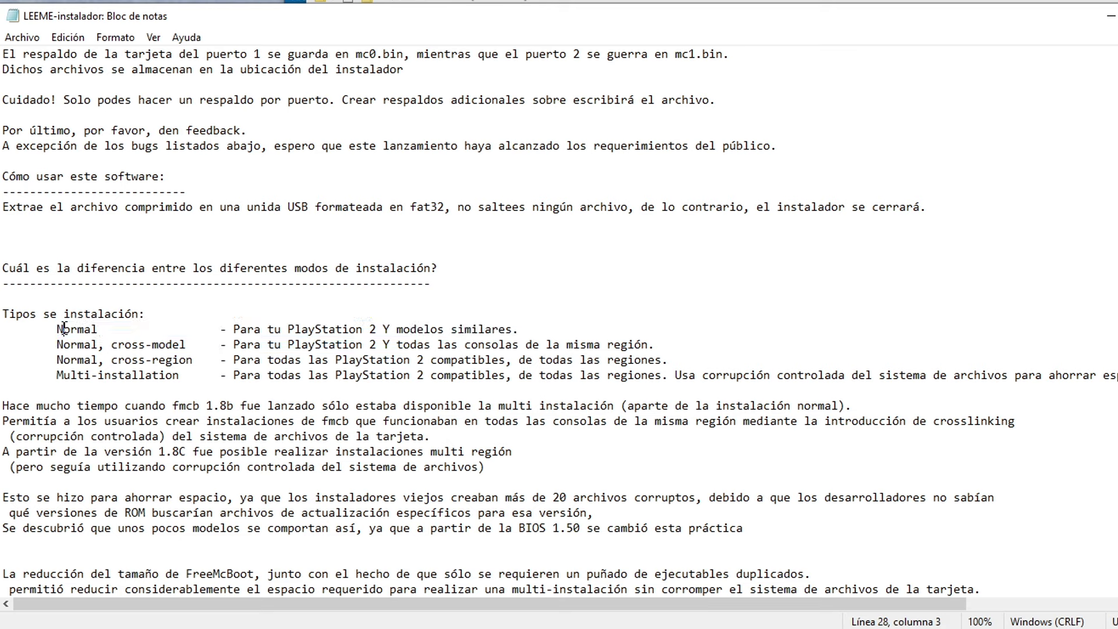
left_click_drag(57, 330, 621, 323)
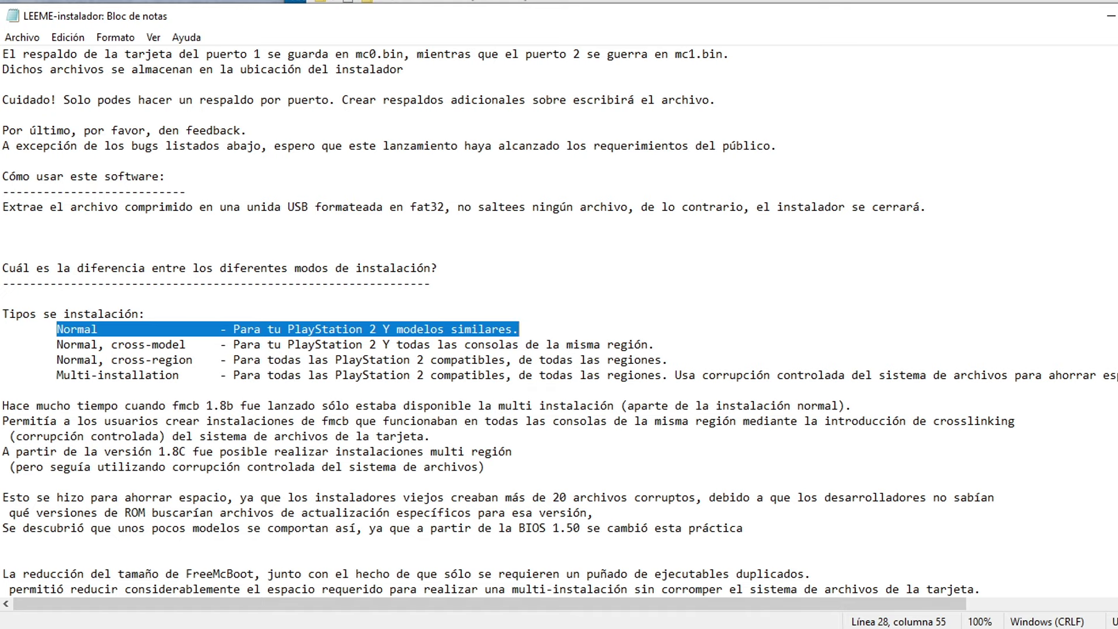
left_click(1108, 16)
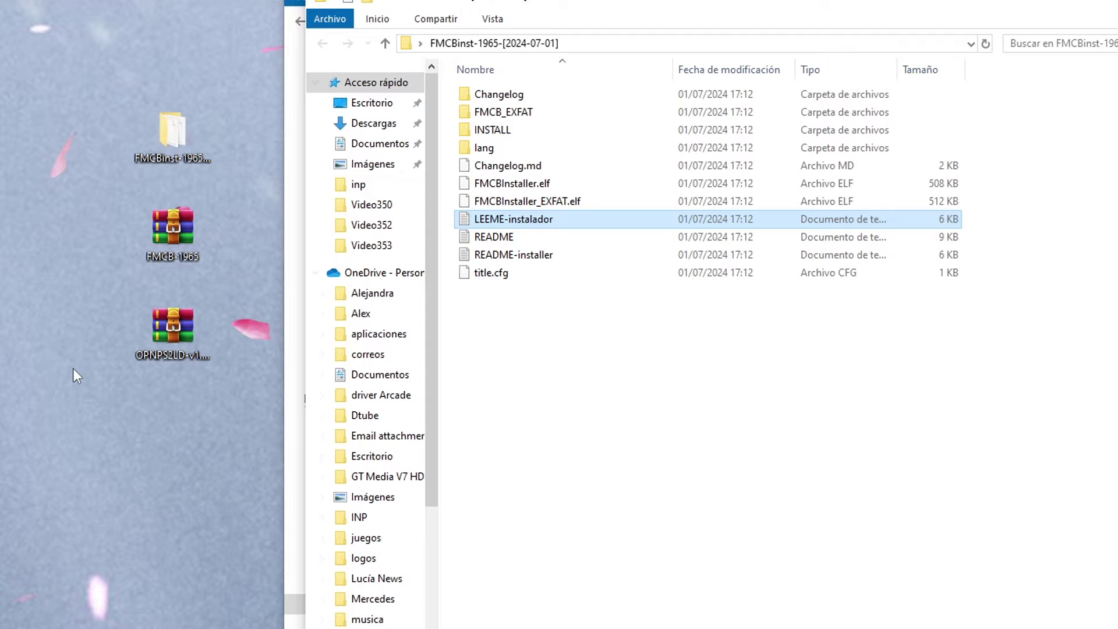
Open the LEEME-instalador text file, examine its files and folders section down to the credits, and close it.
double_click(519, 219)
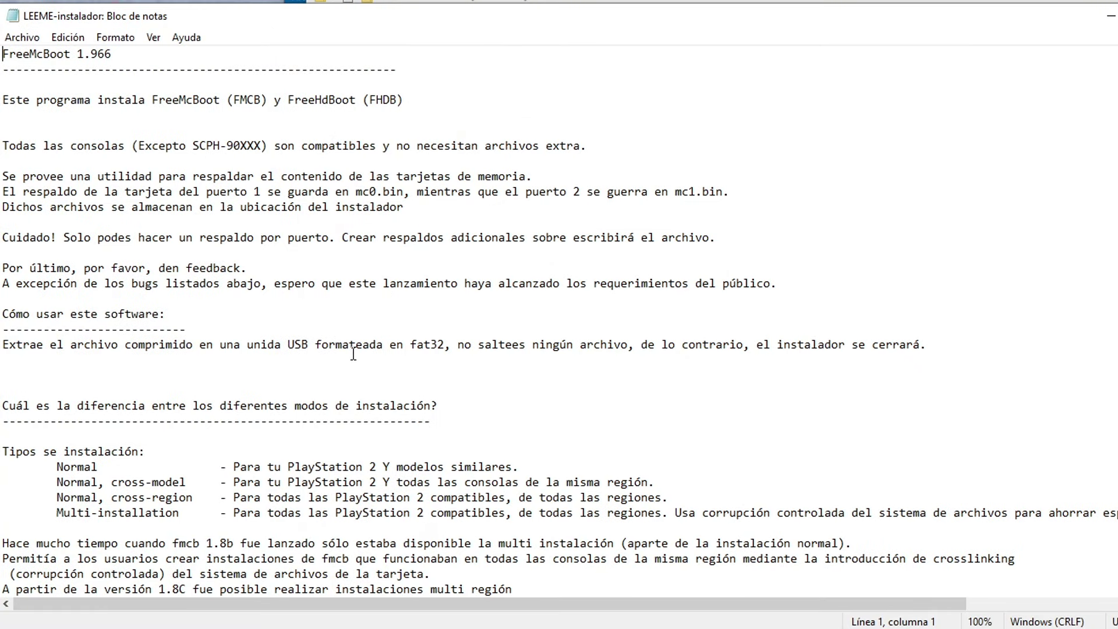
scroll(352, 354, "down", 6)
scroll(344, 370, "down", 12)
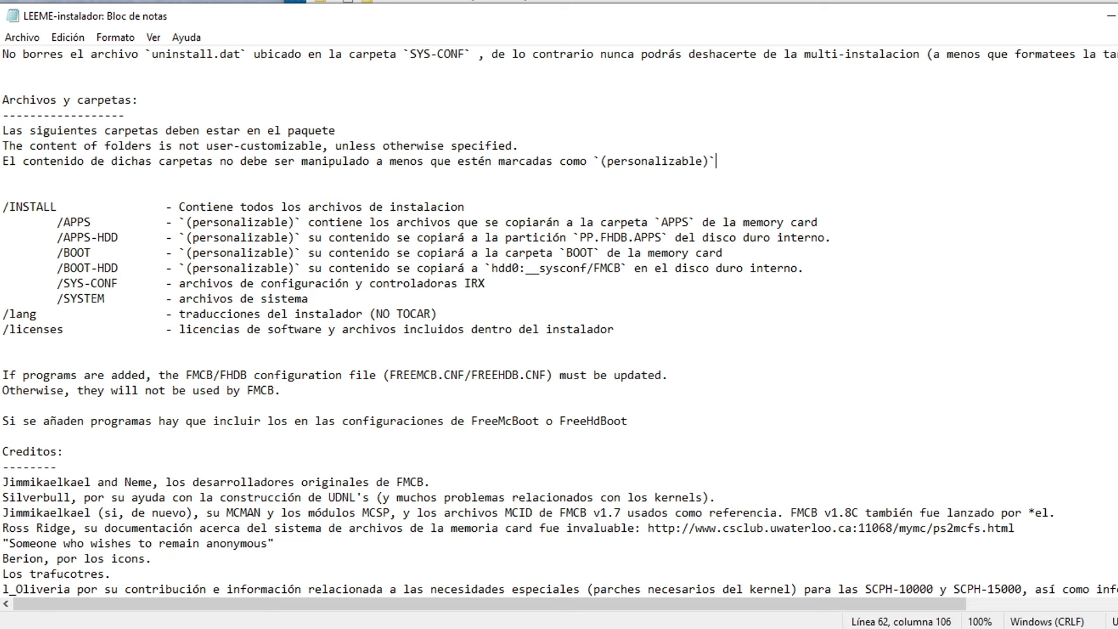
left_click(13, 18)
left_click(35, 90)
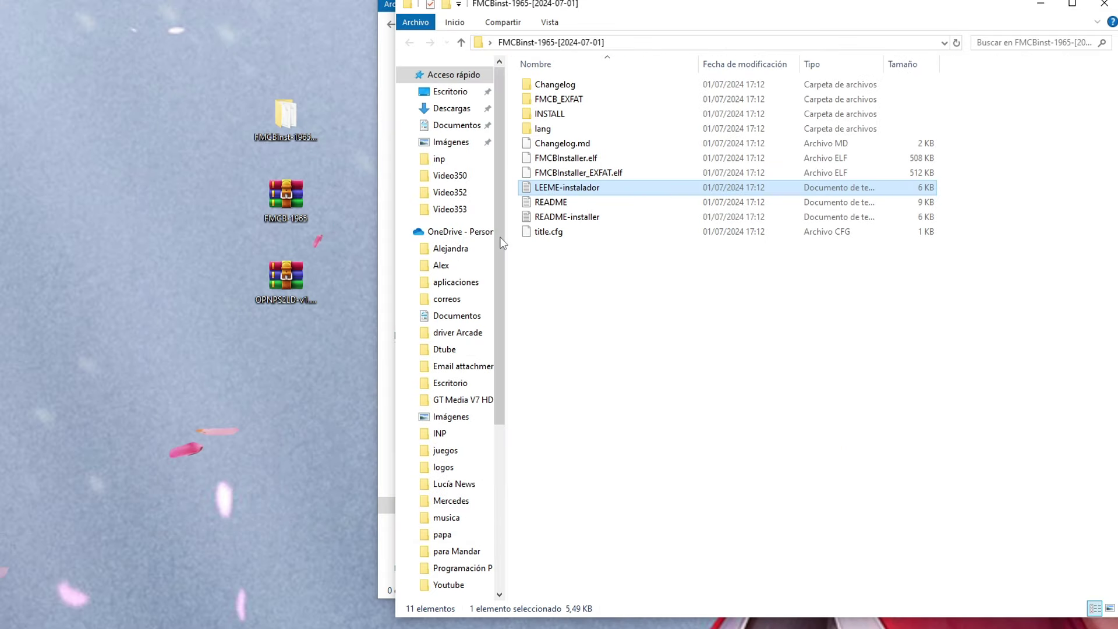
Open the APPS folder inside INSTALL and examine the OPNPS2LD.ELF file.
double_click(560, 112)
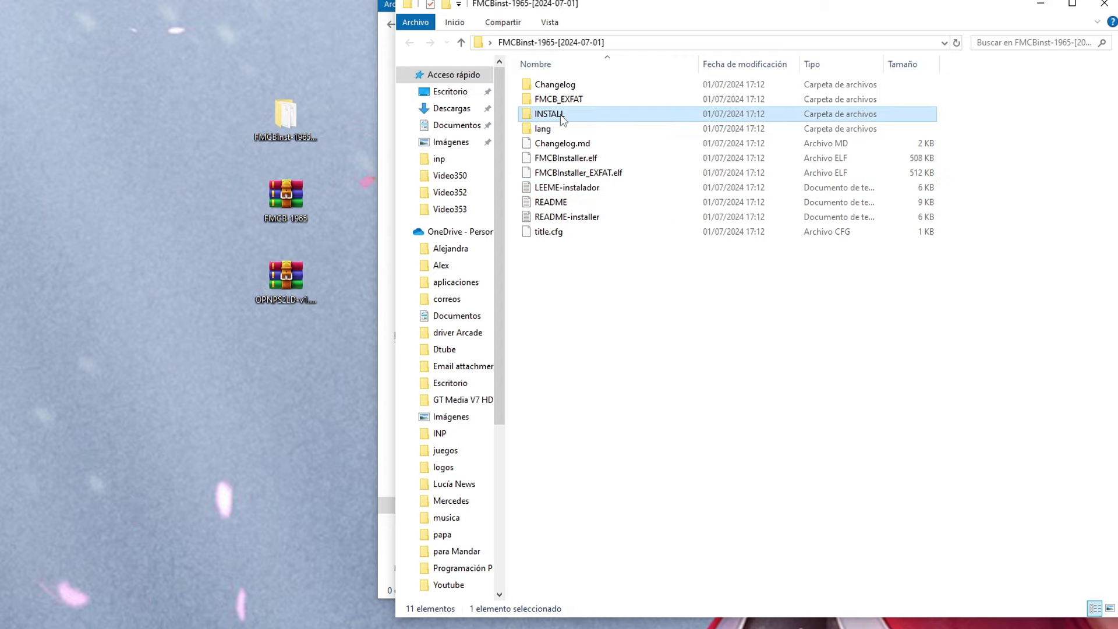
double_click(597, 85)
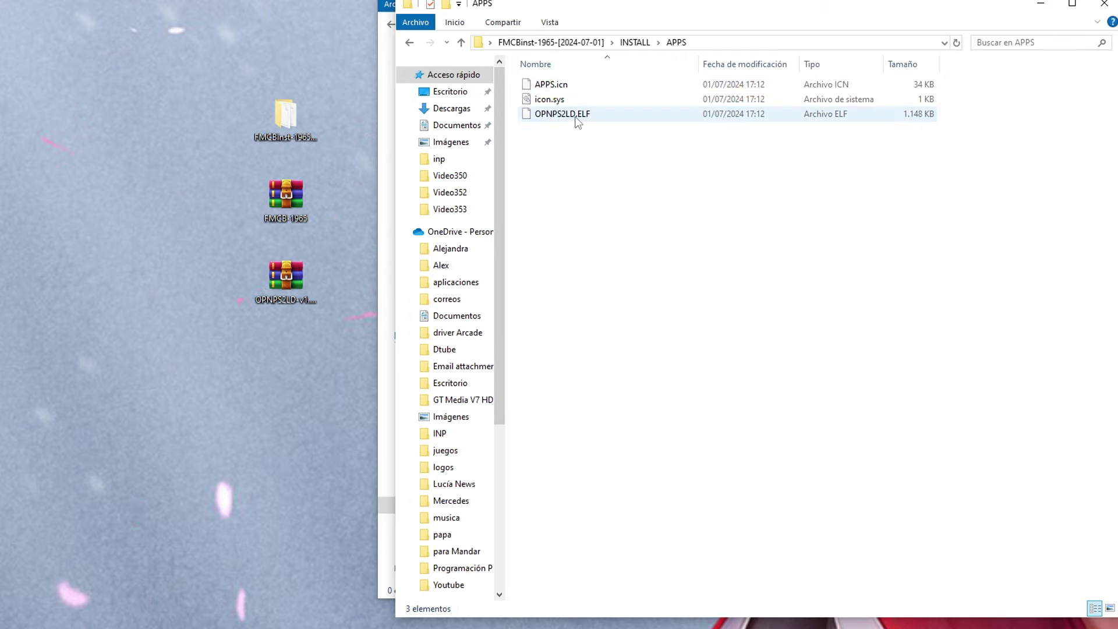
left_click(556, 118)
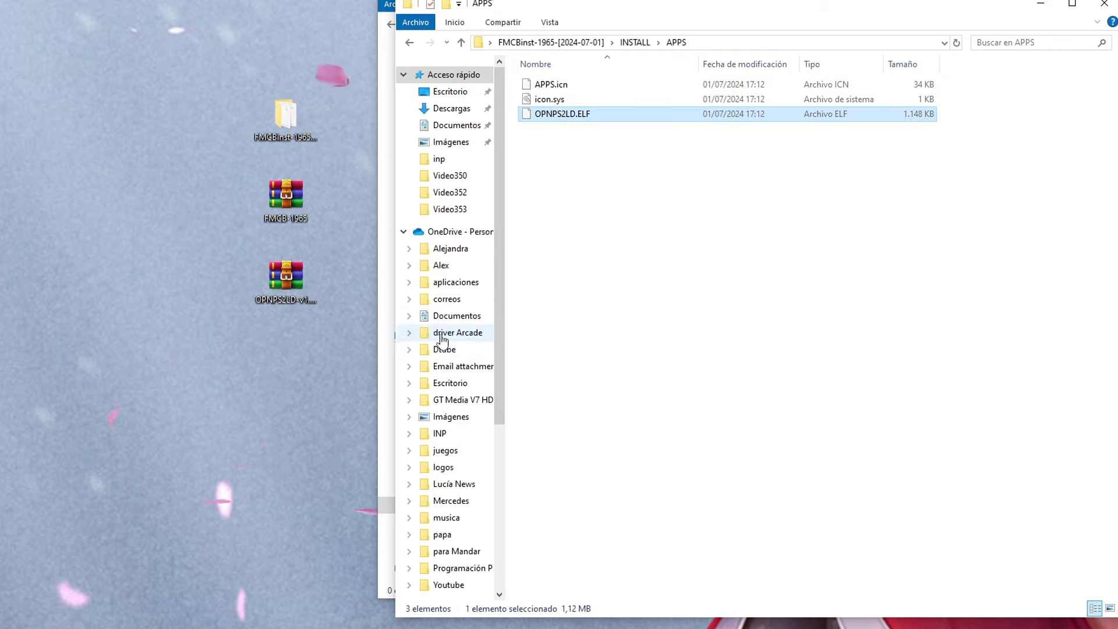
right_click(571, 117)
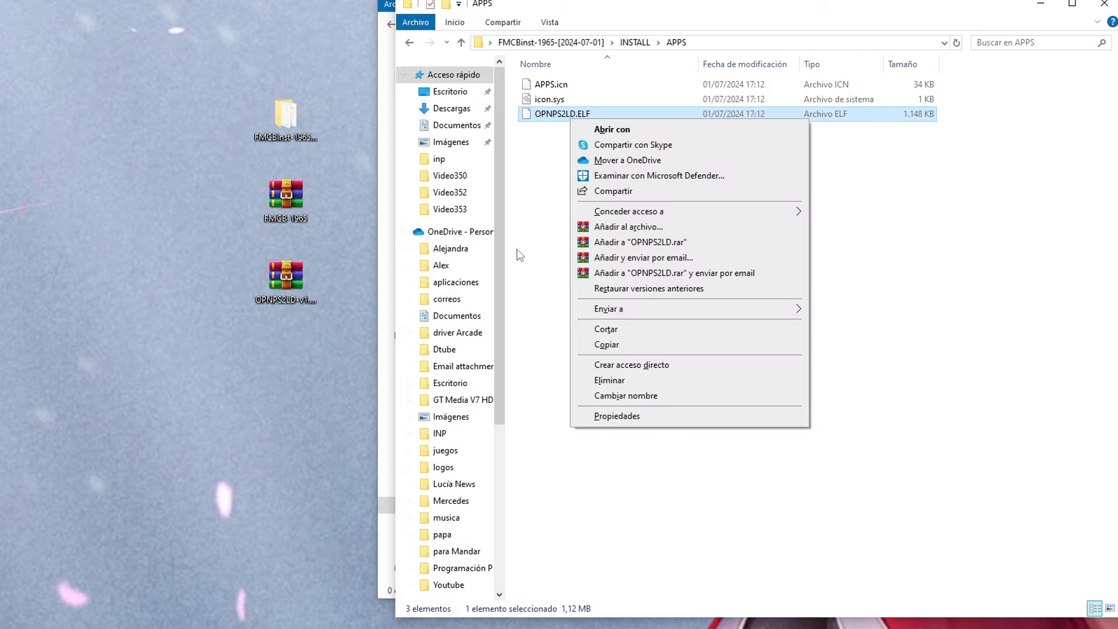
key("Escape")
Extract OPNPS2LD-v1.1.0.ELF from the OPNPS2LD-v1.1.0(2).7z archive to the desktop, and close the archive and the APPS folder window.
double_click(285, 280)
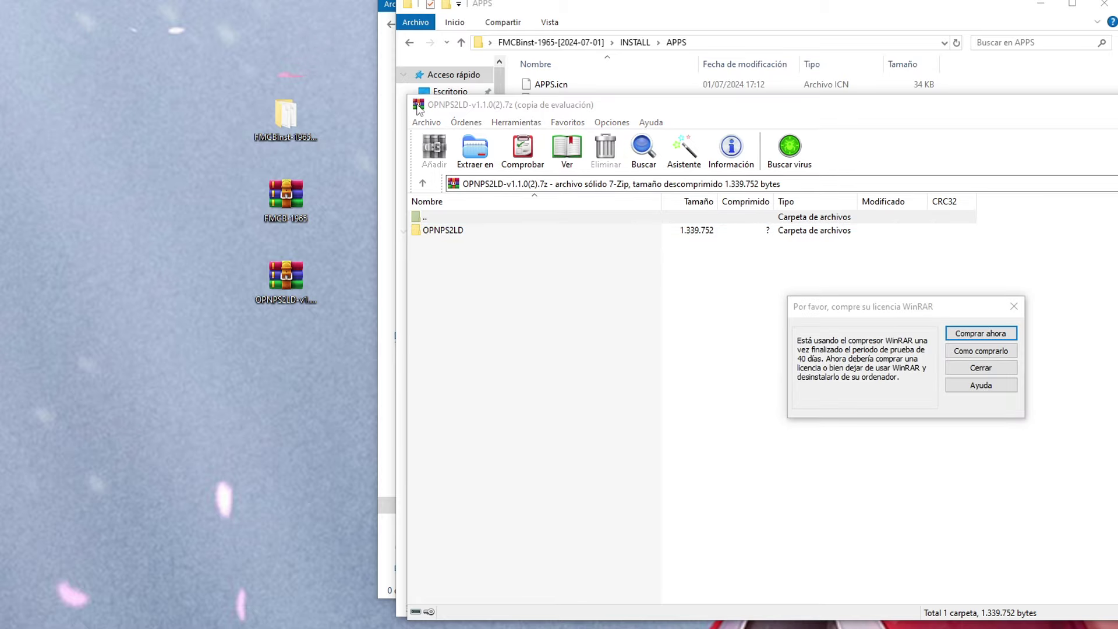
left_click(979, 384)
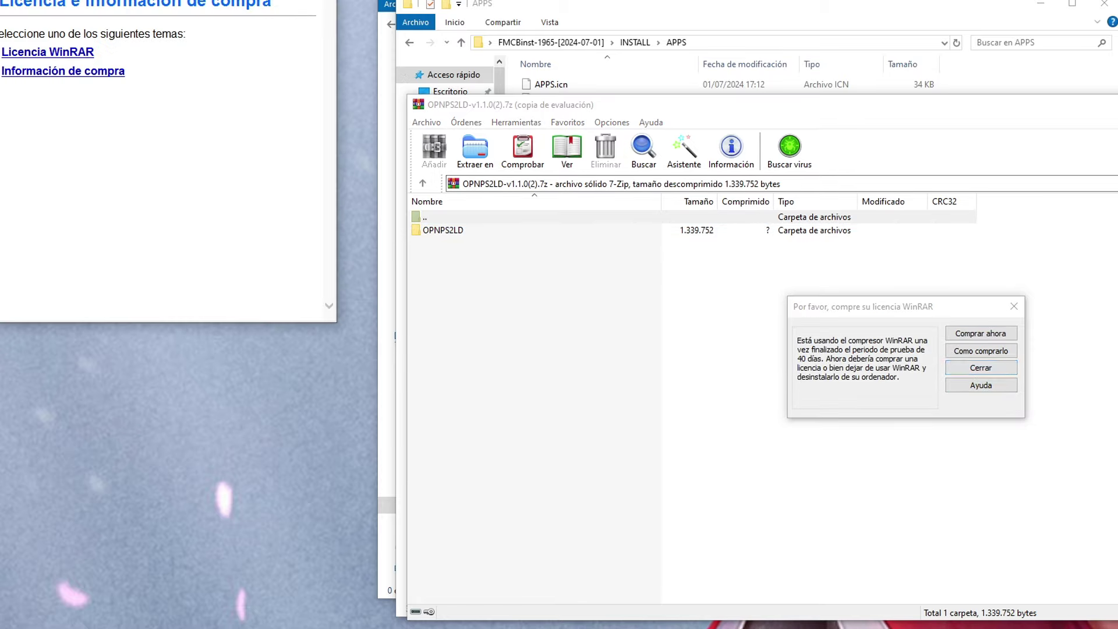
key("alt+F4")
left_click(980, 367)
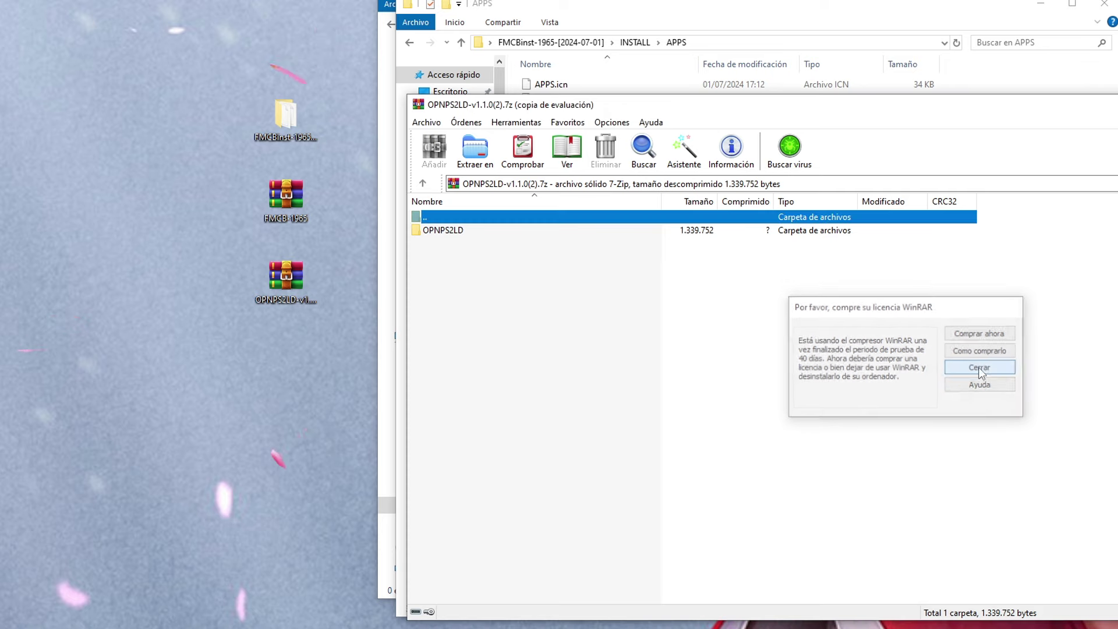
double_click(446, 231)
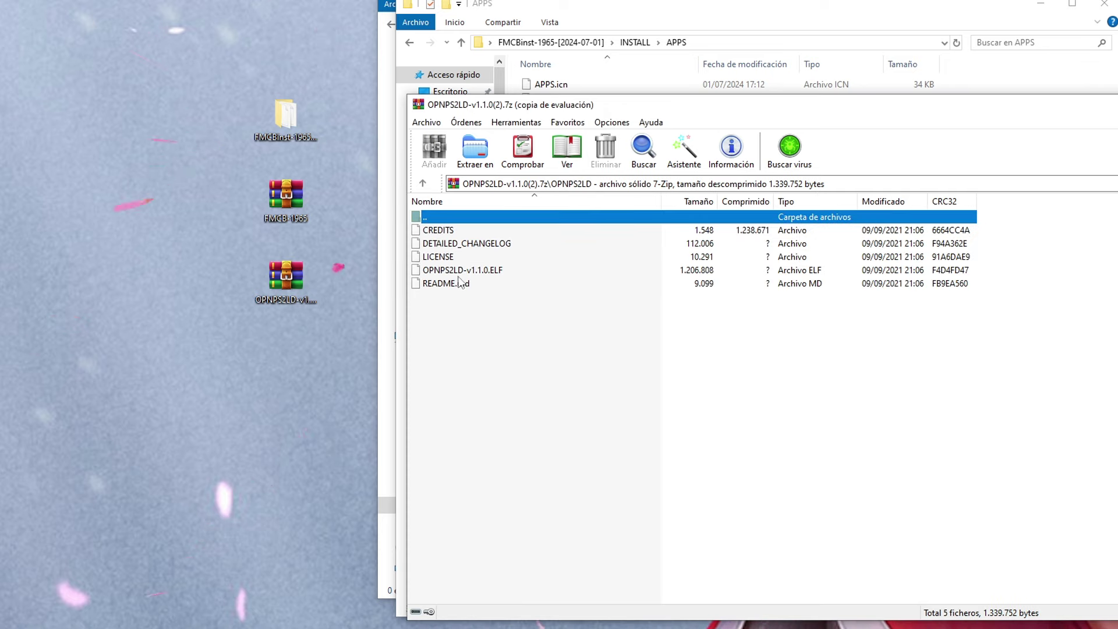
left_click(456, 273)
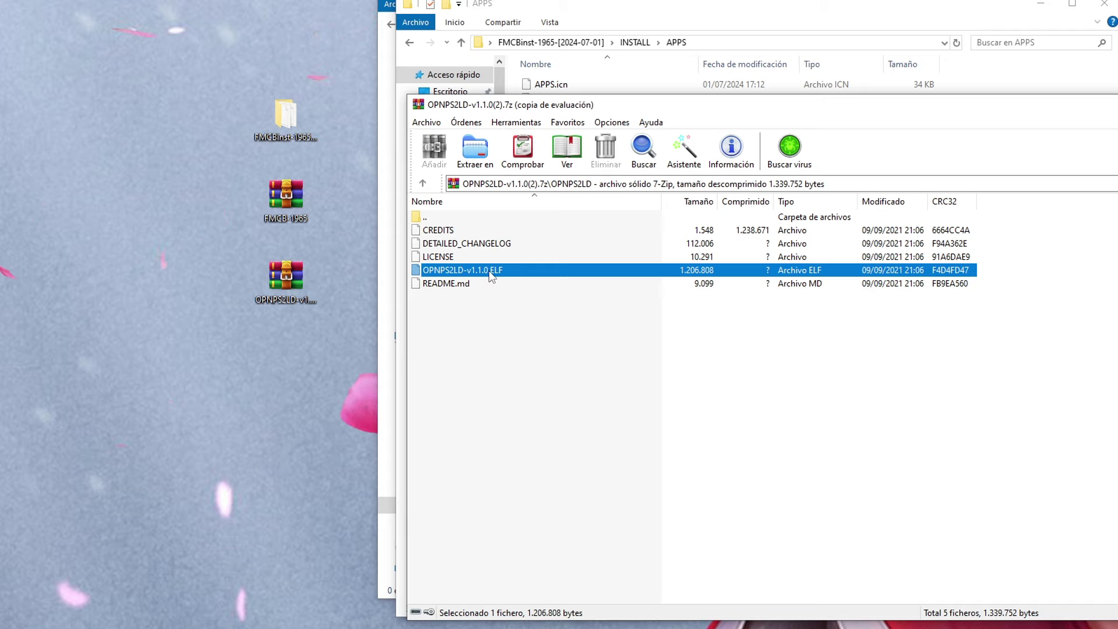
left_click_drag(489, 273, 286, 279)
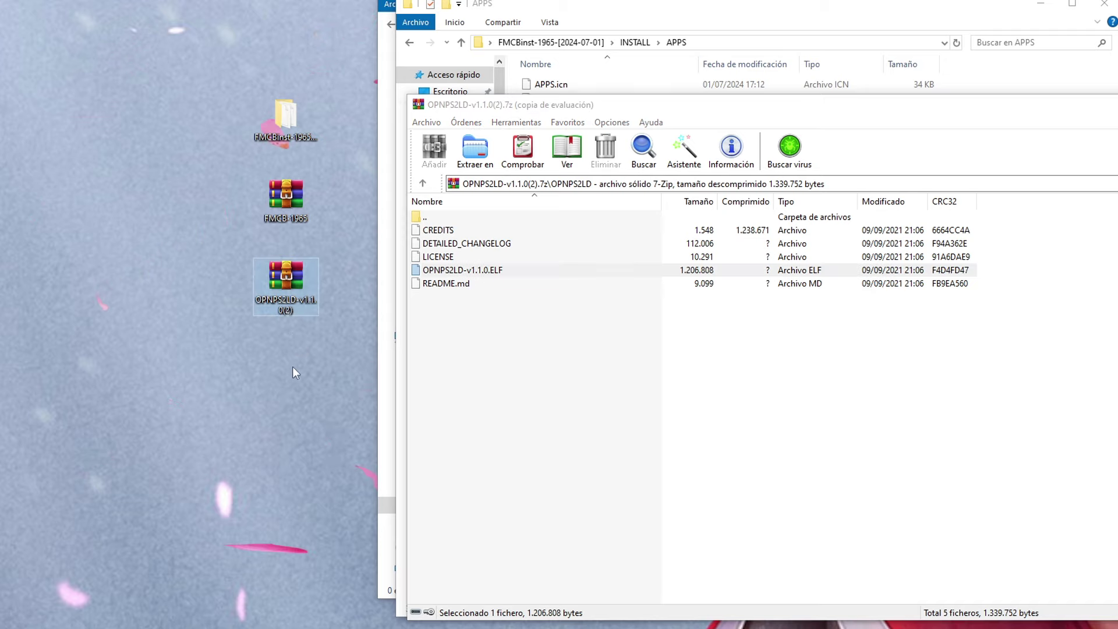
left_click(408, 4)
left_click(433, 70)
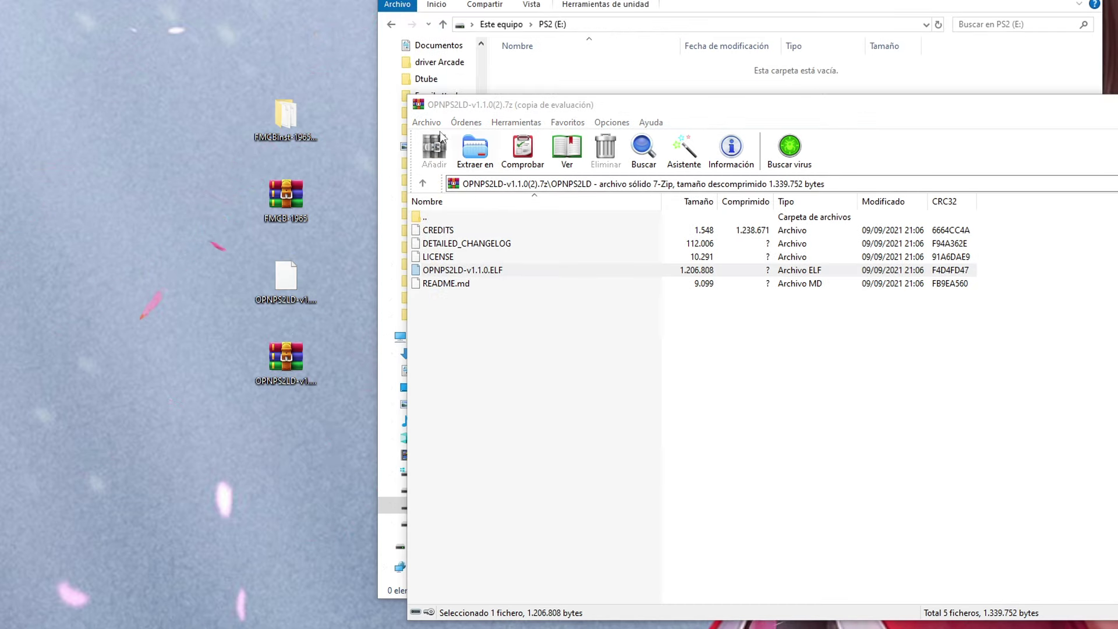
double_click(419, 108)
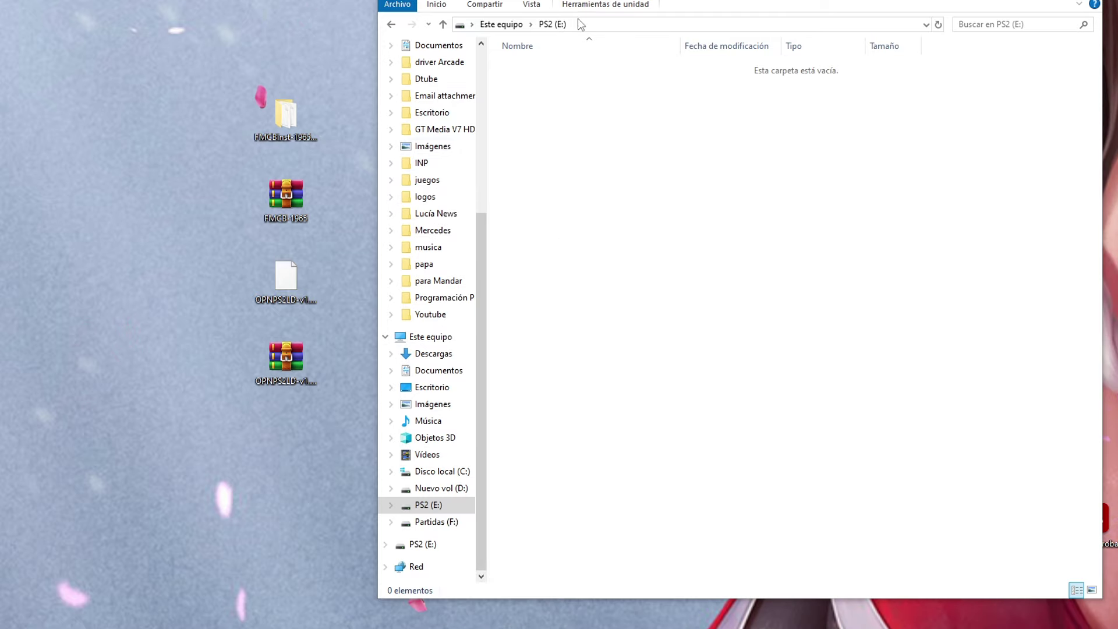
Reopen the INSTALL > APPS folder of FMCBinst-1965 and copy the base name of the existing OPNPS2LD.ELF file.
double_click(294, 104)
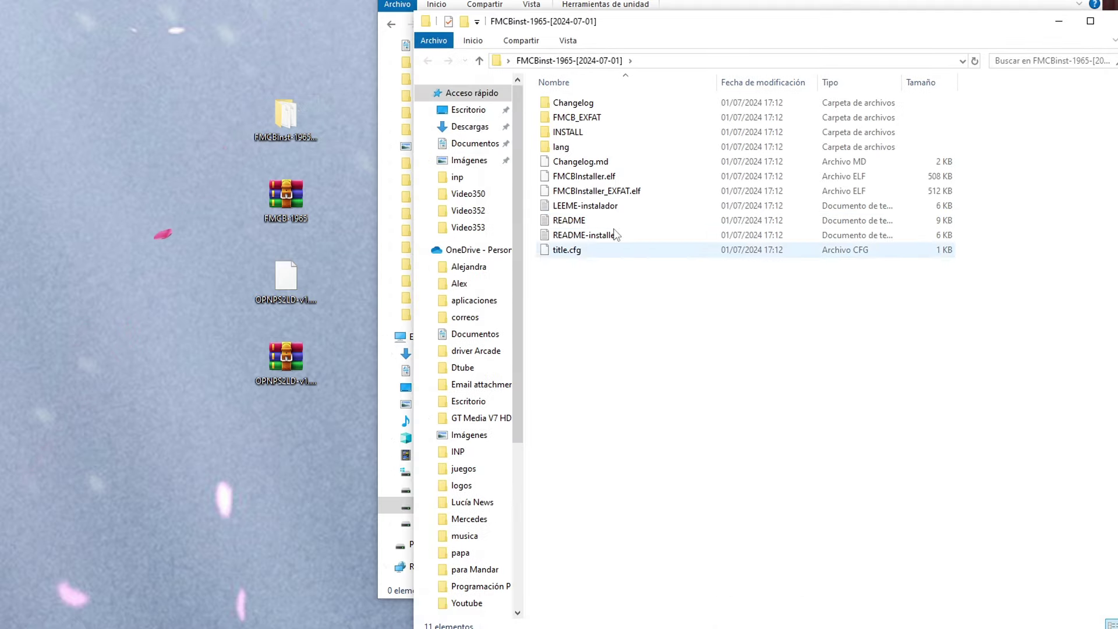
double_click(598, 131)
double_click(588, 104)
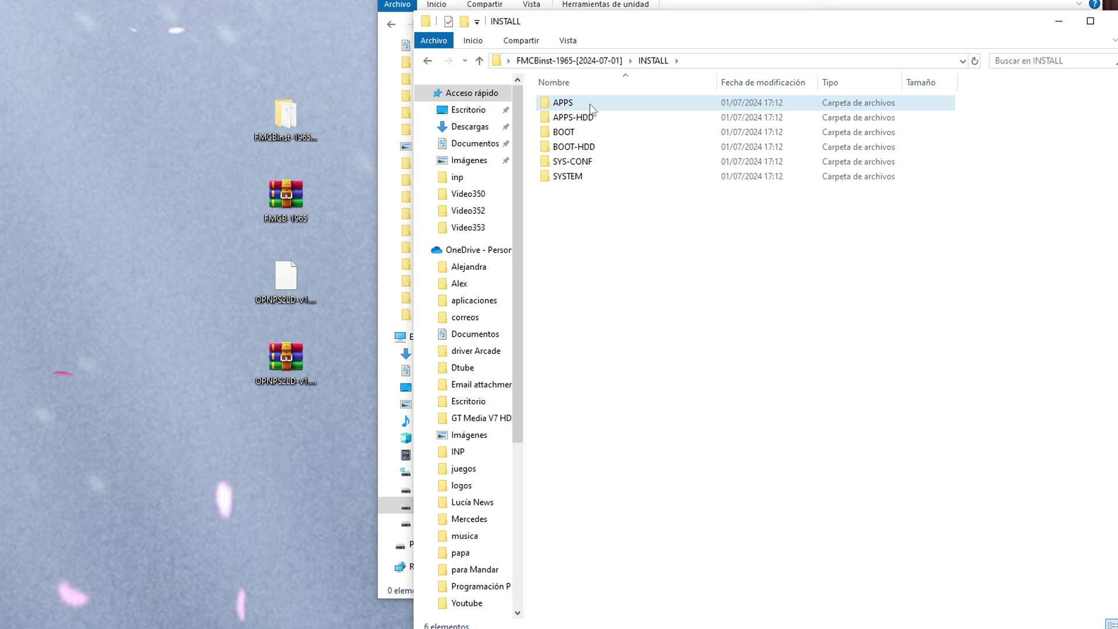
left_click(600, 132)
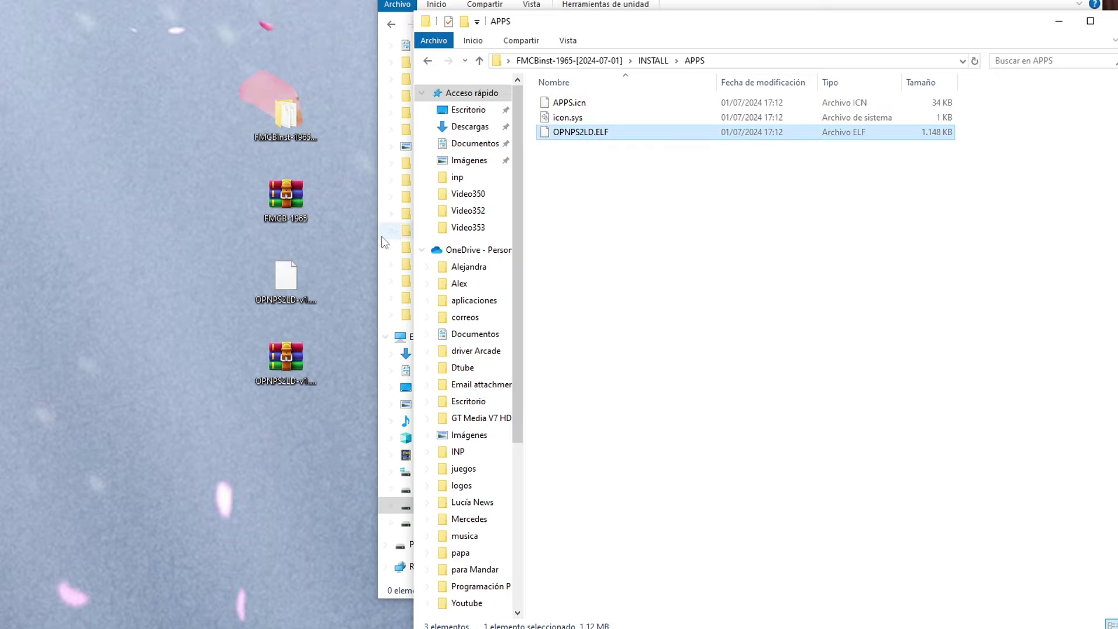
left_click(591, 135)
key("ctrl+c")
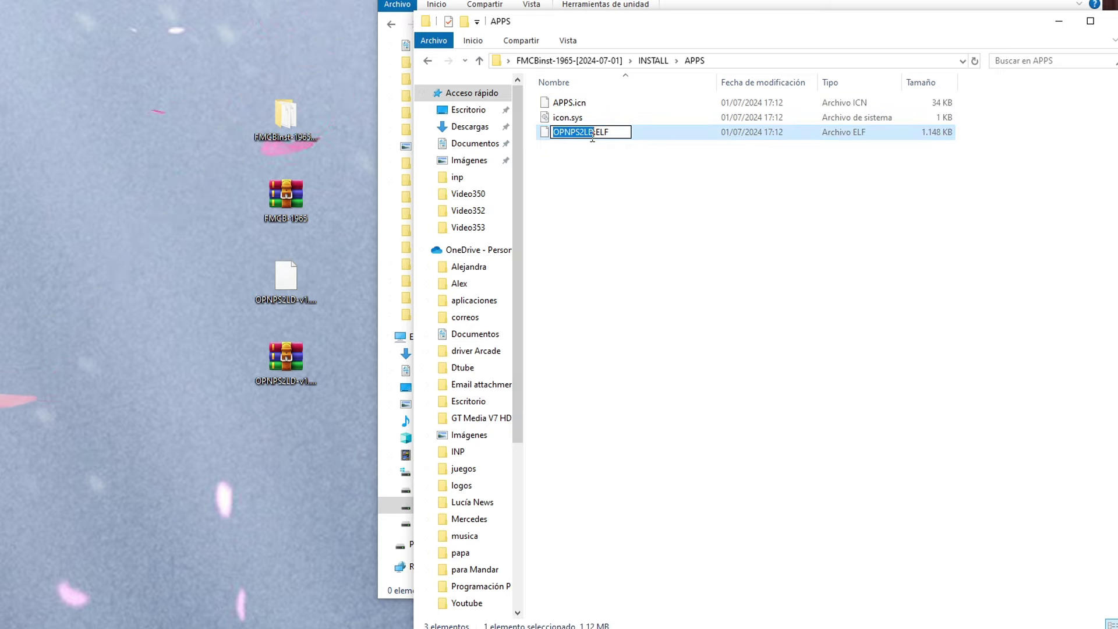
right_click(591, 136)
left_click(634, 180)
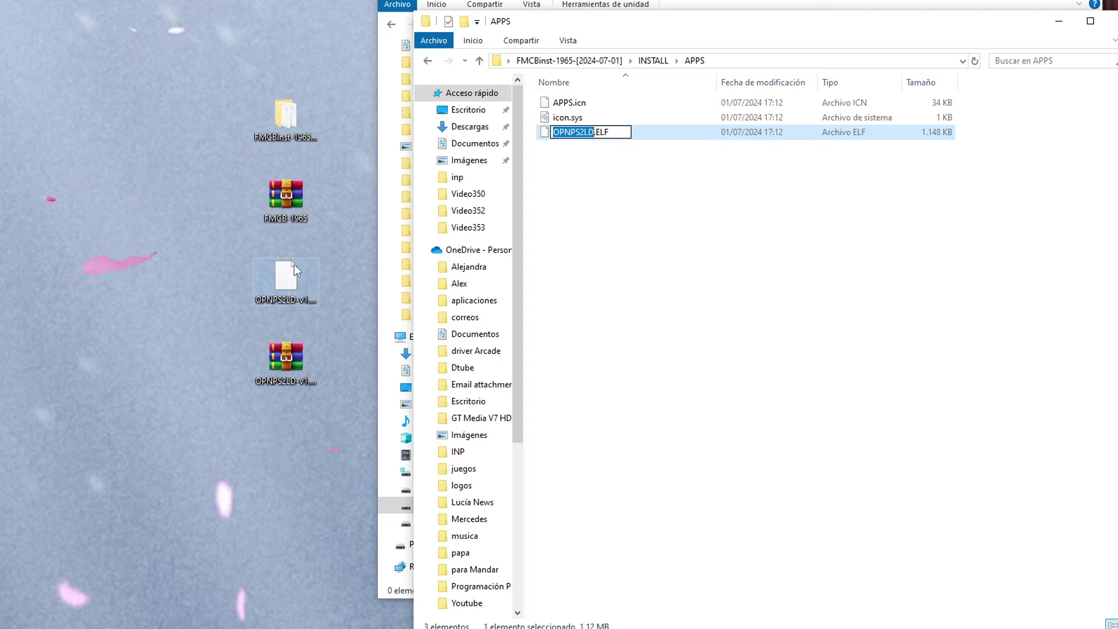
Rename the extracted desktop file as OPNPS2LD.ELF and move it into the APPS folder, replacing the existing file.
left_click(290, 297)
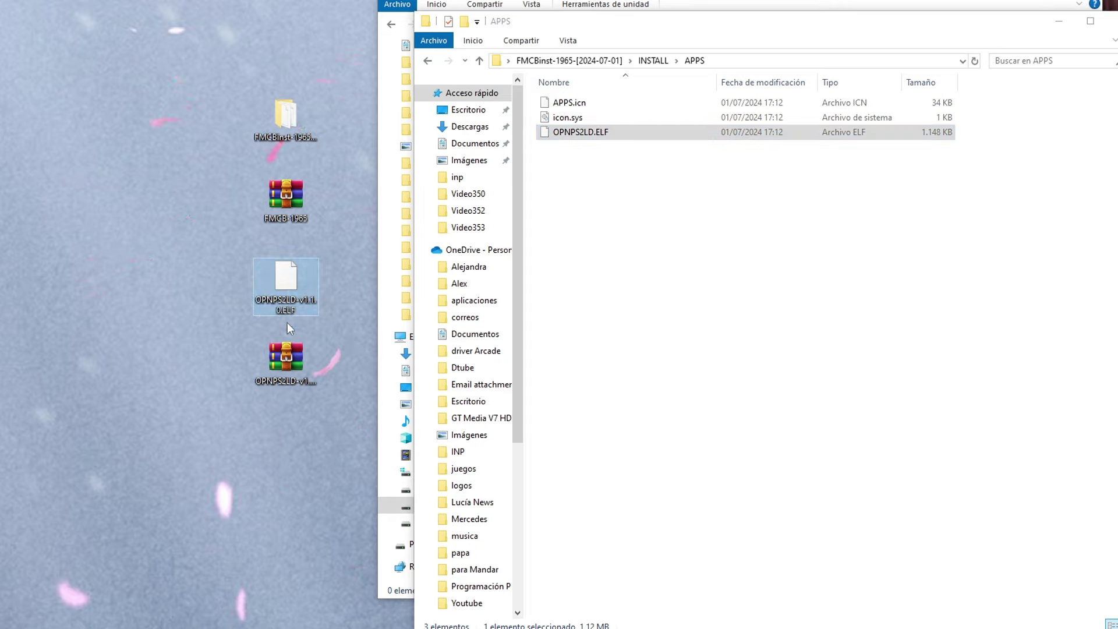
right_click(282, 310)
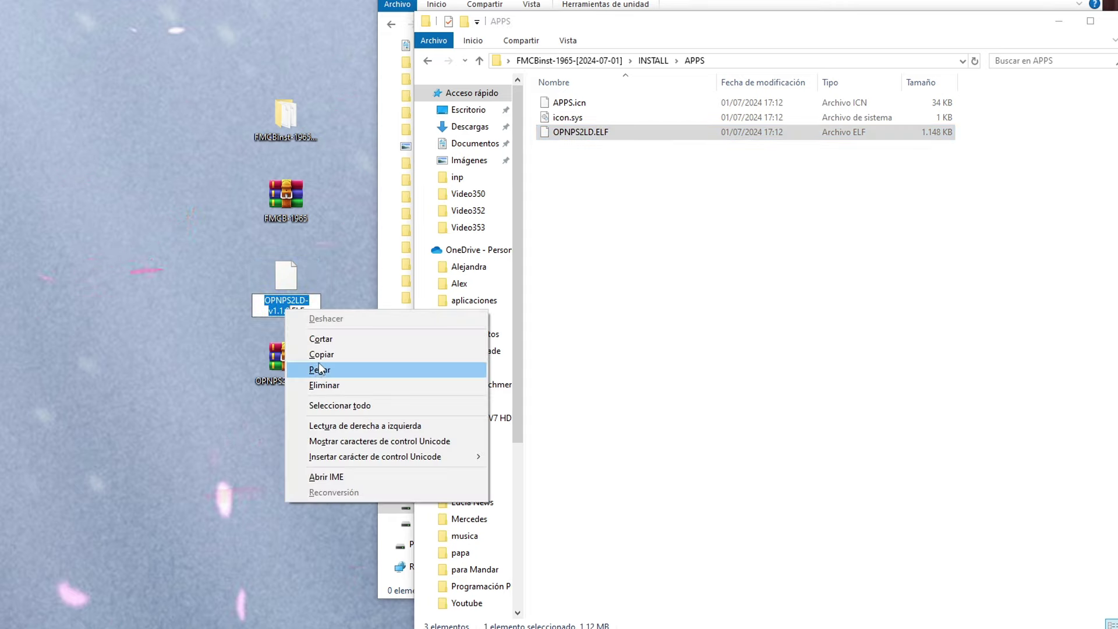
left_click(297, 369)
left_click_drag(286, 278, 695, 366)
left_click(423, 208)
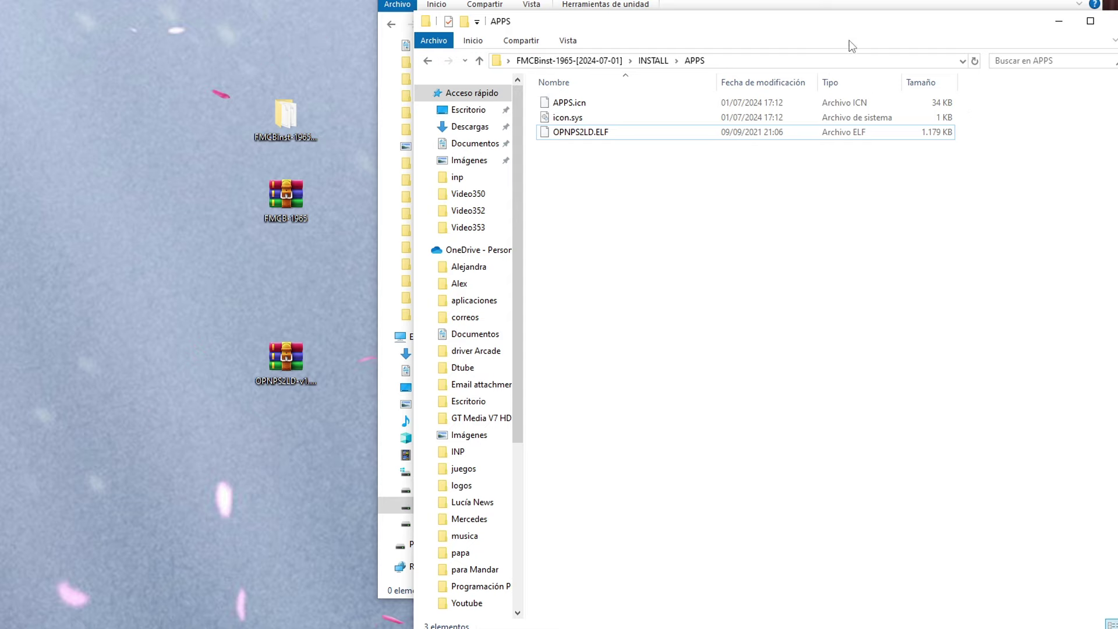
Copy the entire contents of the FMCBinst-1965-[2024-07-01] folder to the root of the PS2 (E:) drive.
left_click_drag(971, 17, 855, 5)
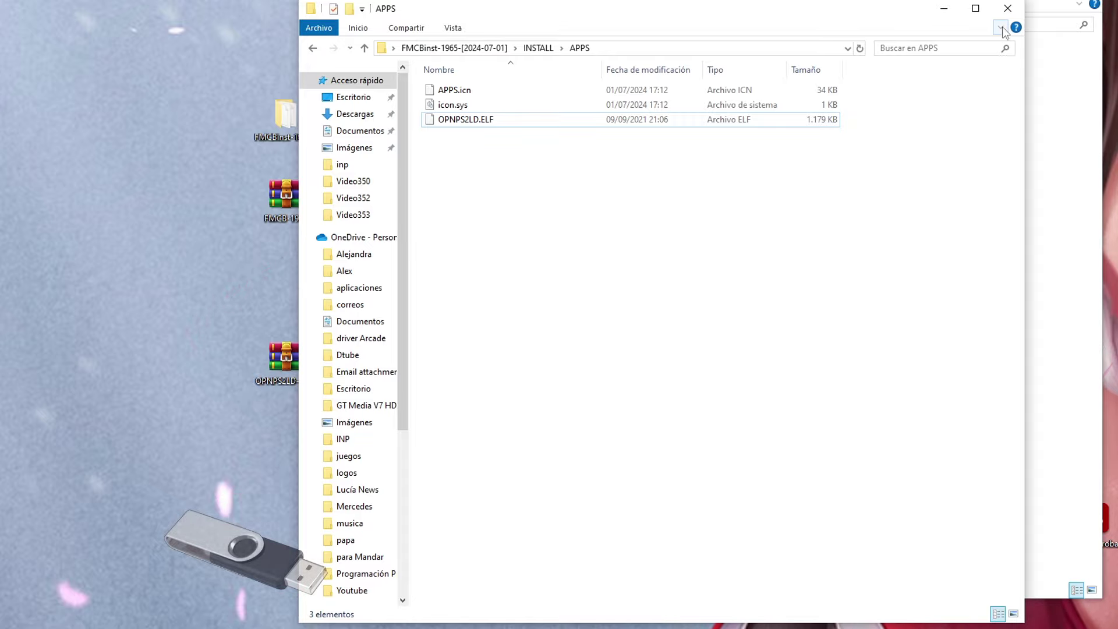
left_click(1007, 8)
double_click(285, 117)
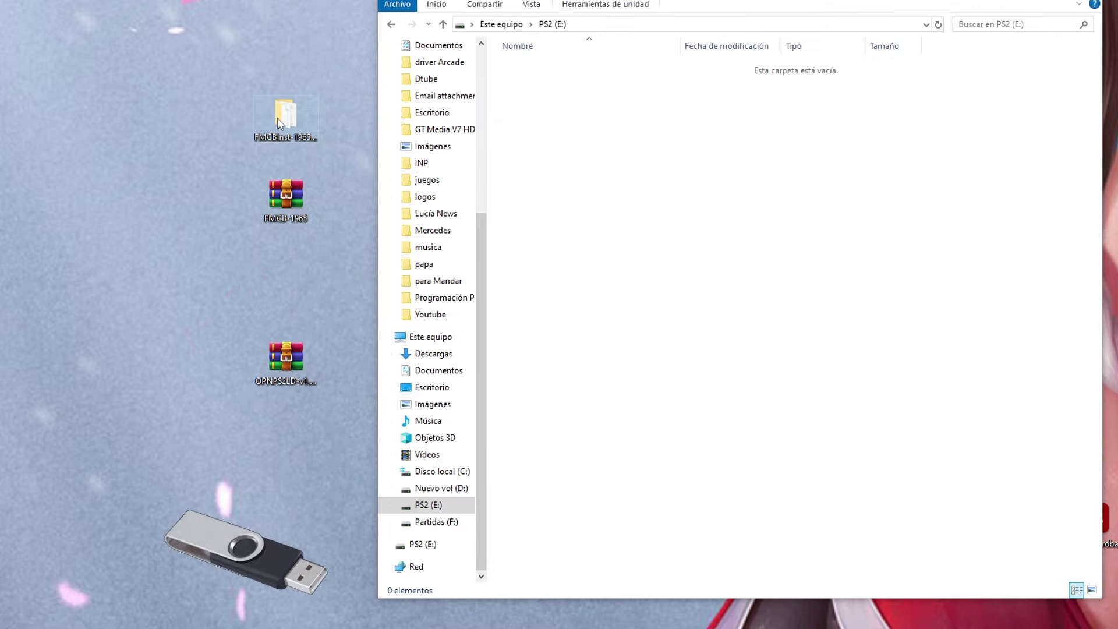
left_click_drag(648, 342, 449, 71)
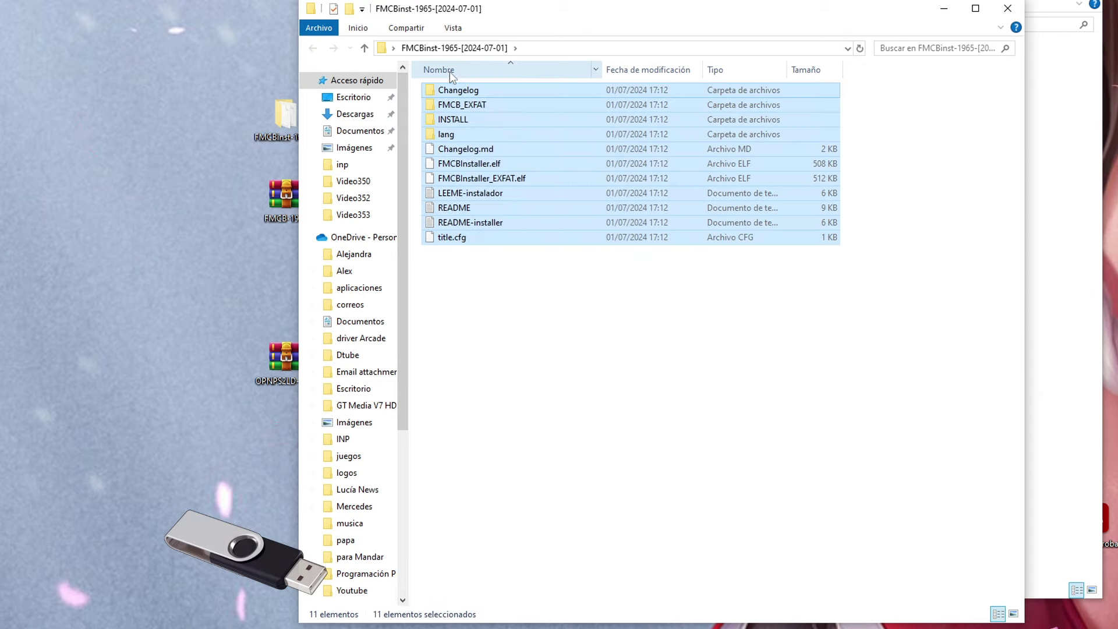
left_click_drag(497, 7, 1117, 128)
left_click_drag(1083, 256, 754, 218)
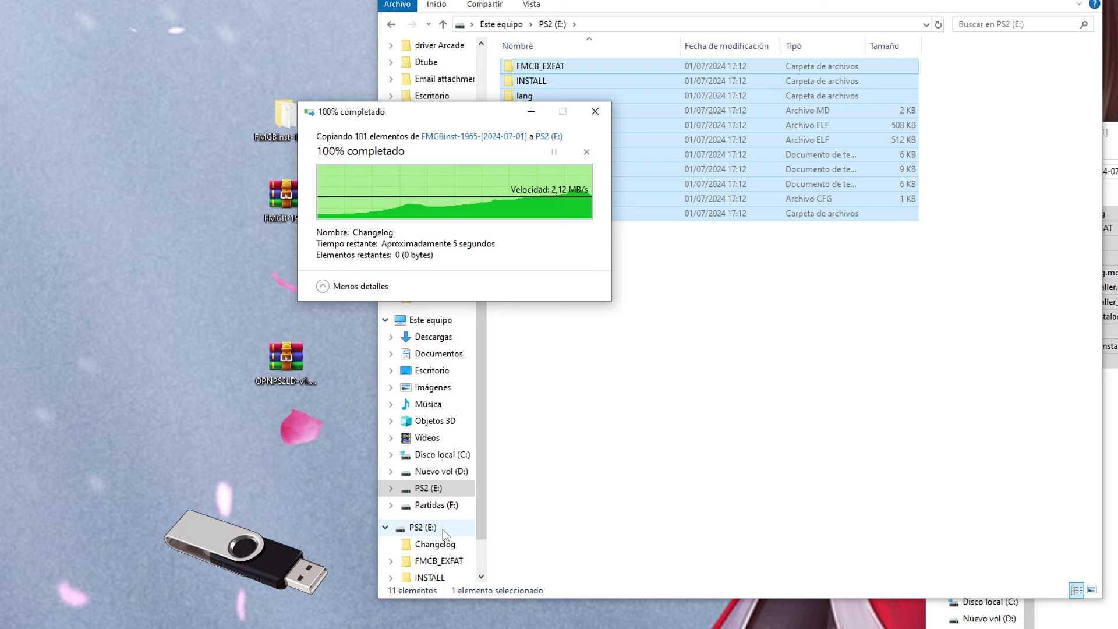
Highlight FMCBInstaller.elf and FMCBInstaller_EXFAT.elf in turn on the PS2 (E:) drive.
left_click(591, 288)
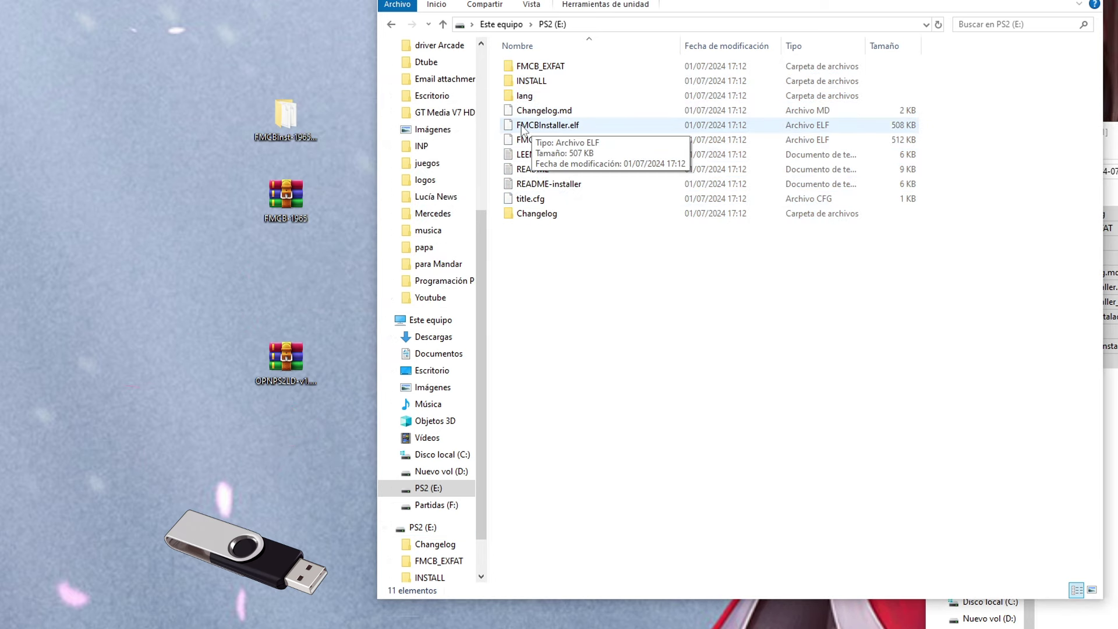
left_click(591, 126)
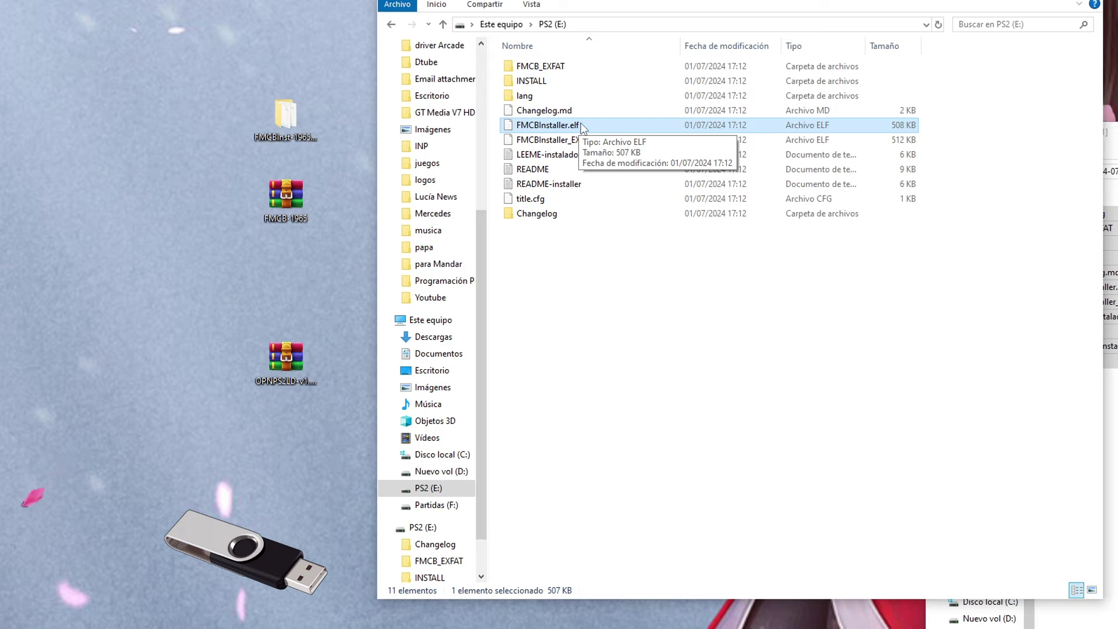
left_click(600, 144)
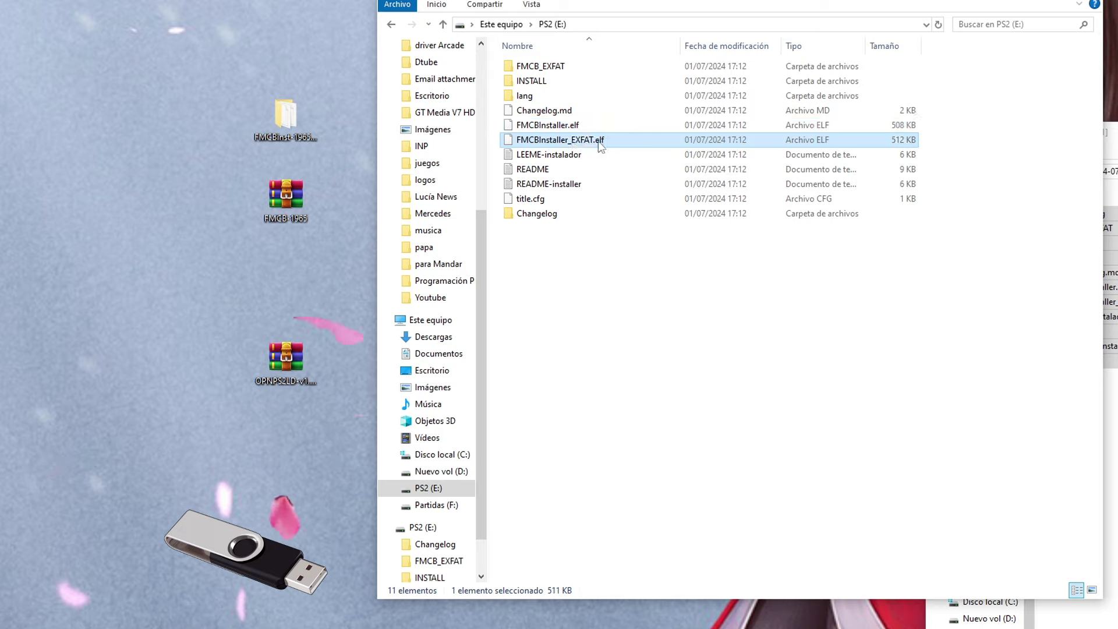